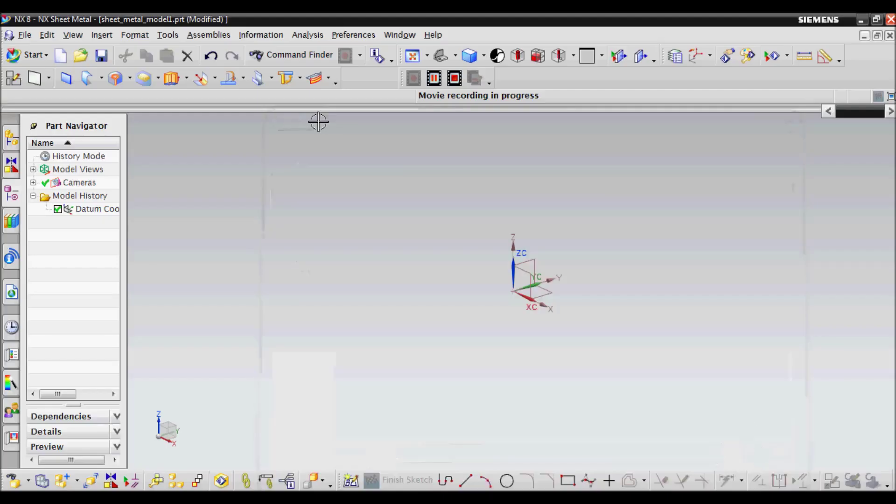
Step: Create Sketch (1) on the XY datum plane and open it in the sketch environment
click(351, 480)
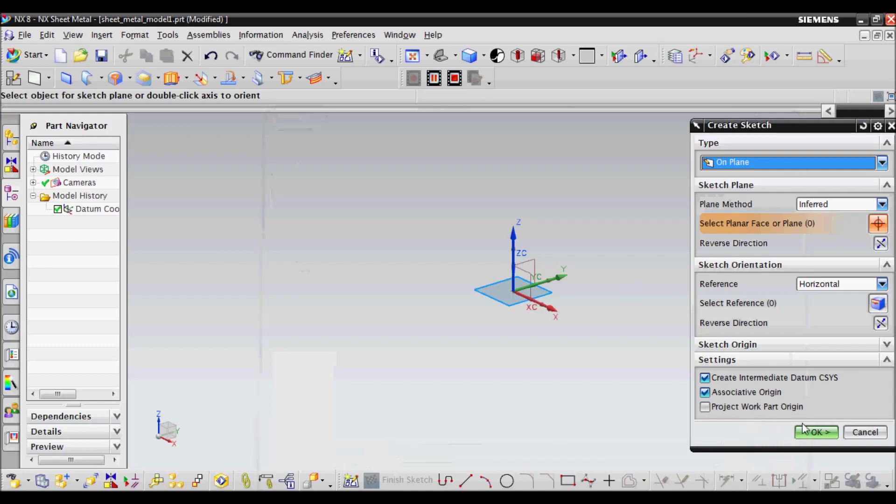
click(816, 433)
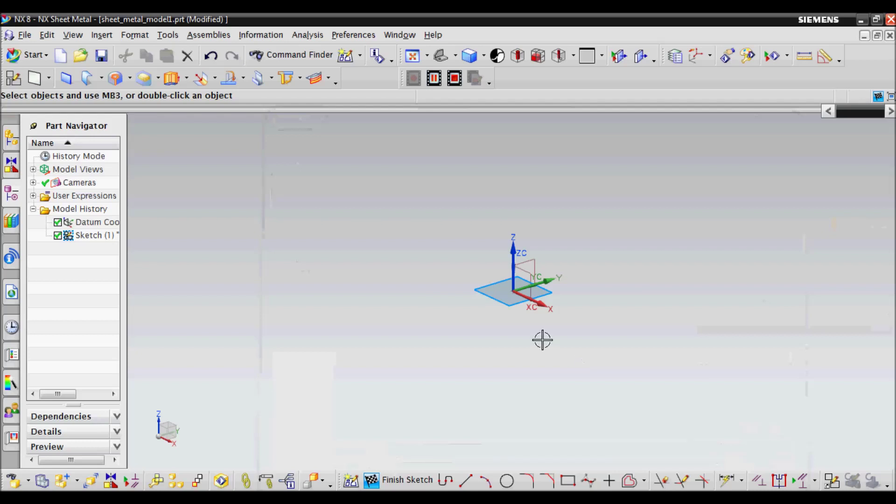
click(803, 481)
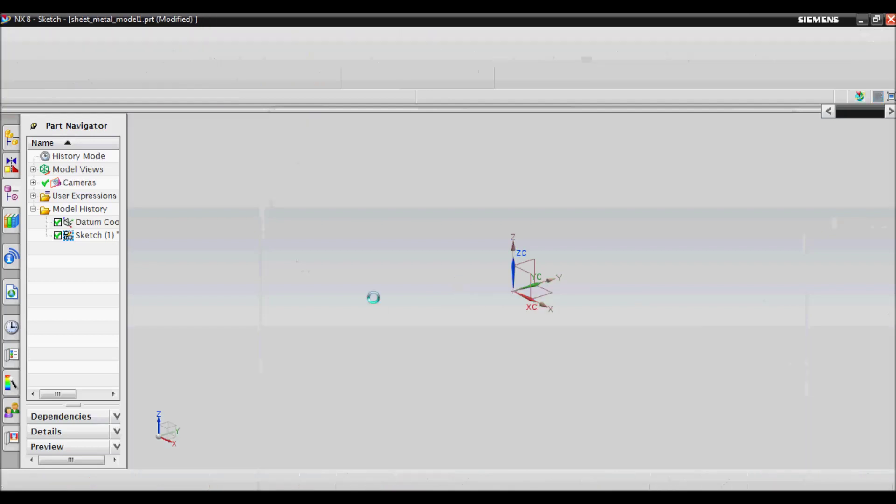
Step: Draw a center-method rectangle at the origin, 200 wide and 300 high, then finish the sketch
click(136, 77)
click(753, 162)
click(457, 317)
click(462, 146)
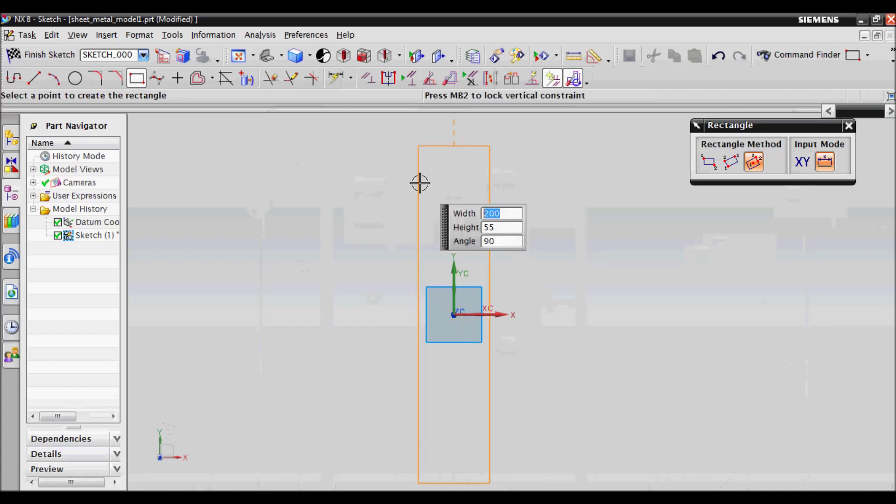
text(0)
key(Tab)
text(3)
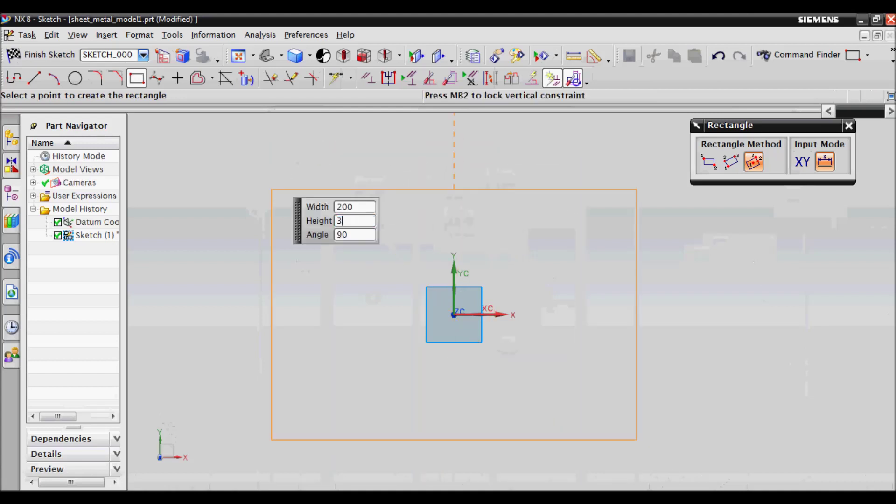
key(Tab)
key(Return)
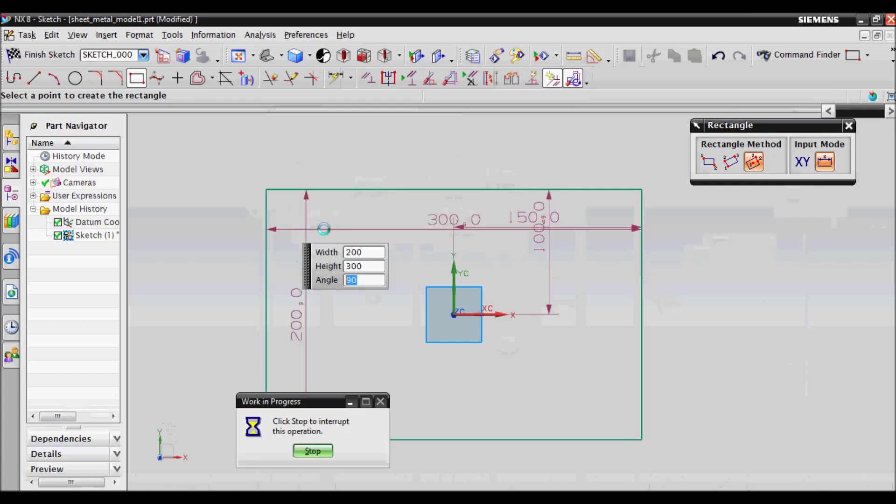
key(ctrl+q)
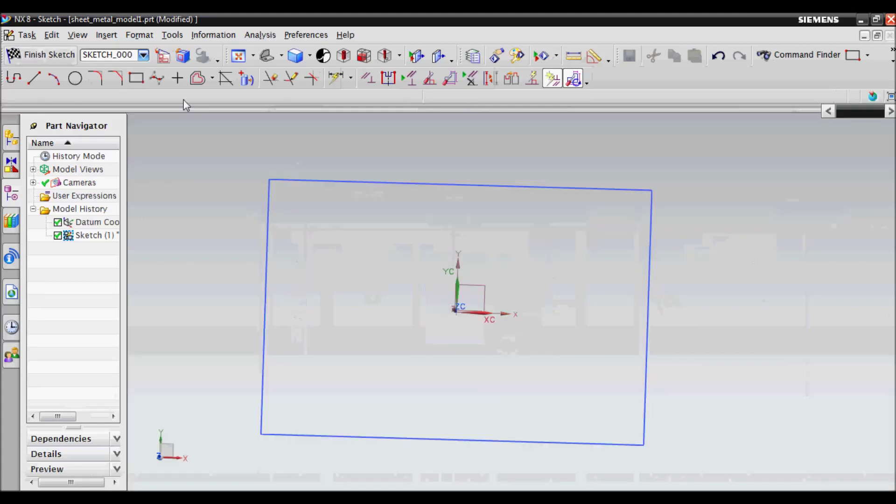
Step: Create a 1 mm base tab from the rectangle's four curves with reversed thickness direction
click(66, 78)
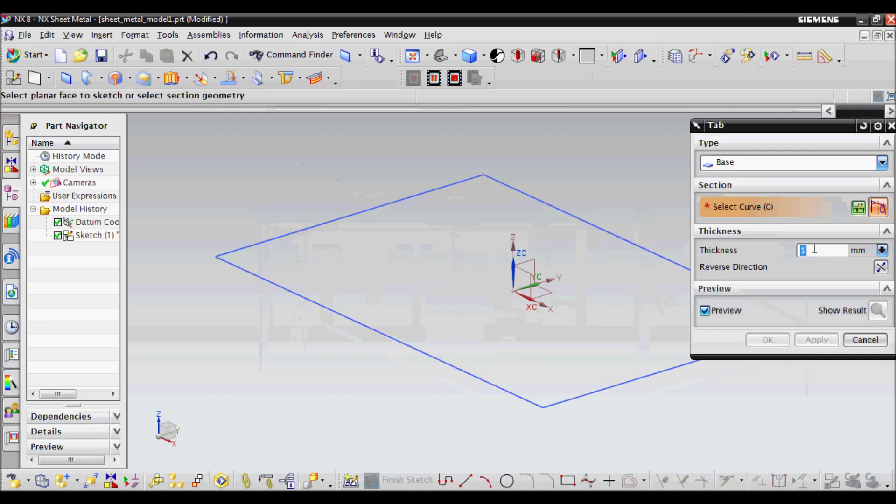
click(646, 256)
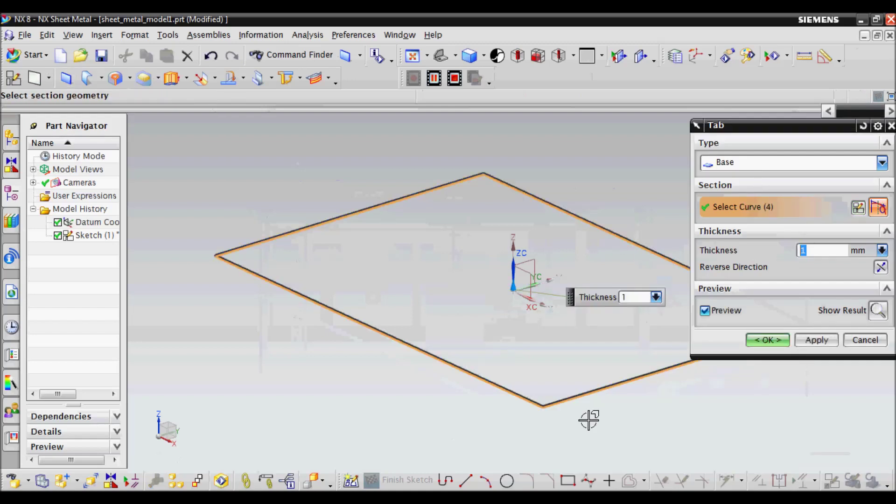
scroll(555, 414, up, 4)
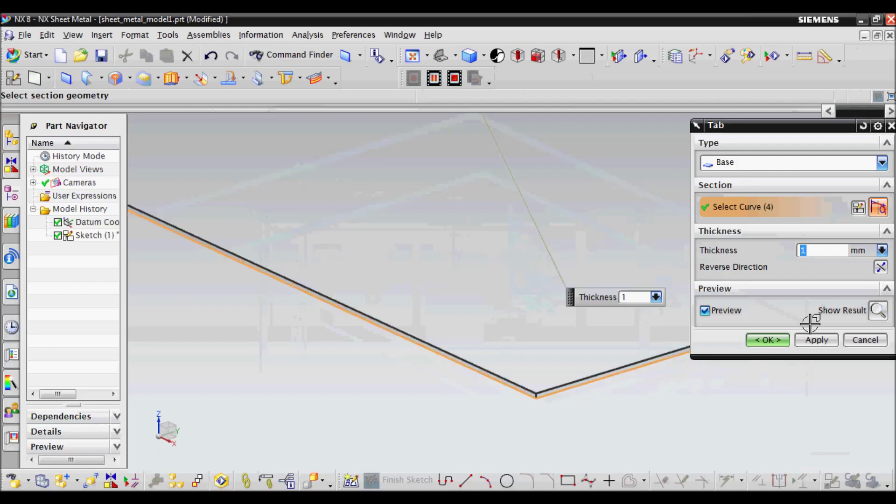
click(881, 267)
click(767, 339)
Step: Hide the rectangle sketch, Sketch (1)
scroll(455, 375, down, 3)
right_click(536, 363)
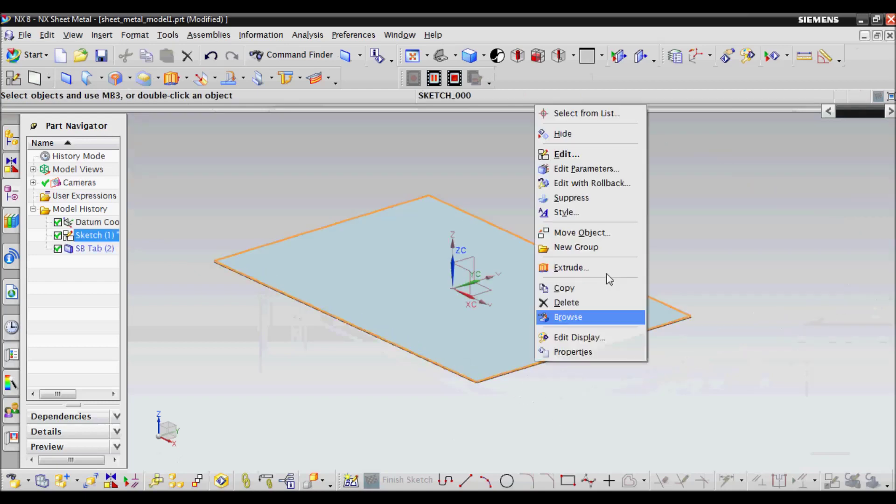
click(567, 134)
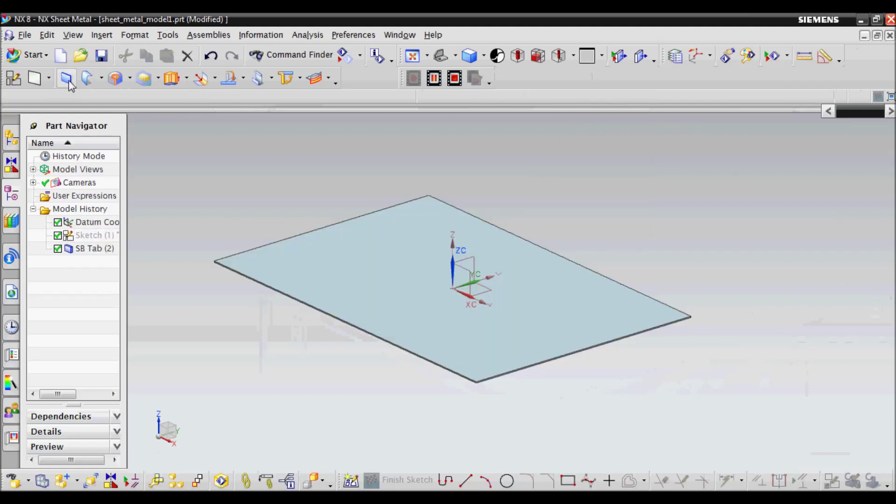
click(101, 78)
mouse_move(108, 97)
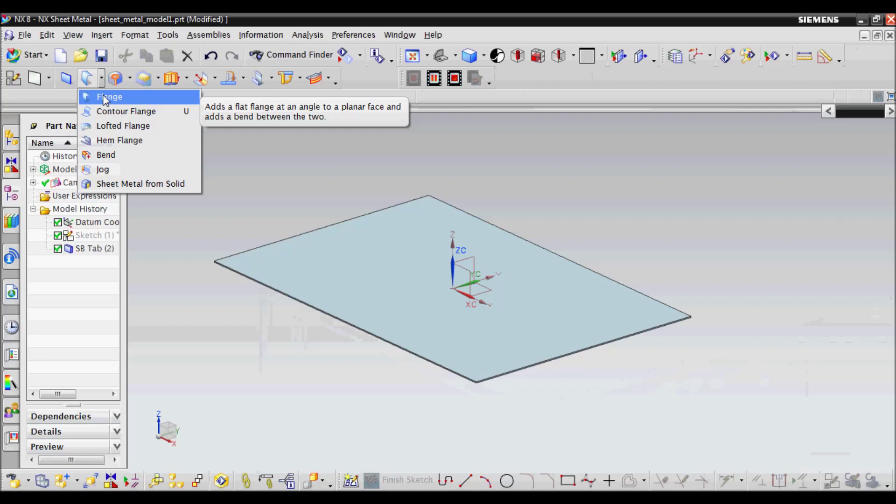
Step: Start a flange on SB Tab (2)'s front edge, previewing a 20 mm, 90° wall
click(107, 100)
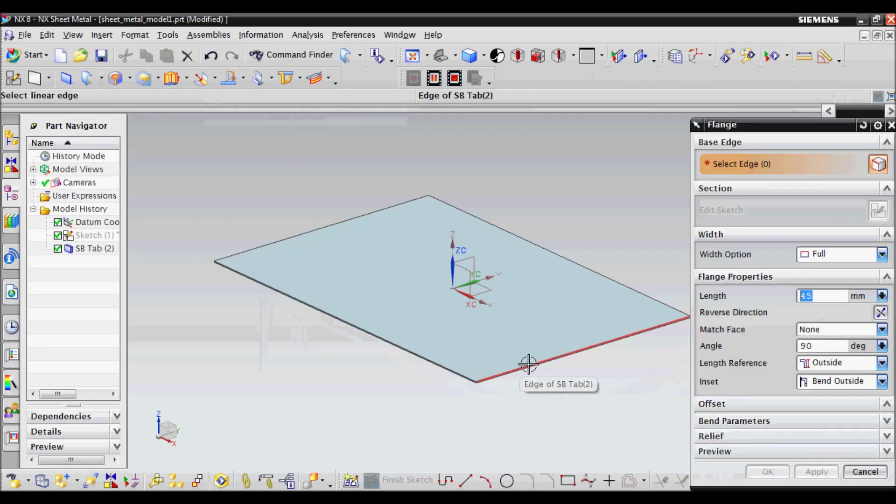
scroll(485, 388, up, 3)
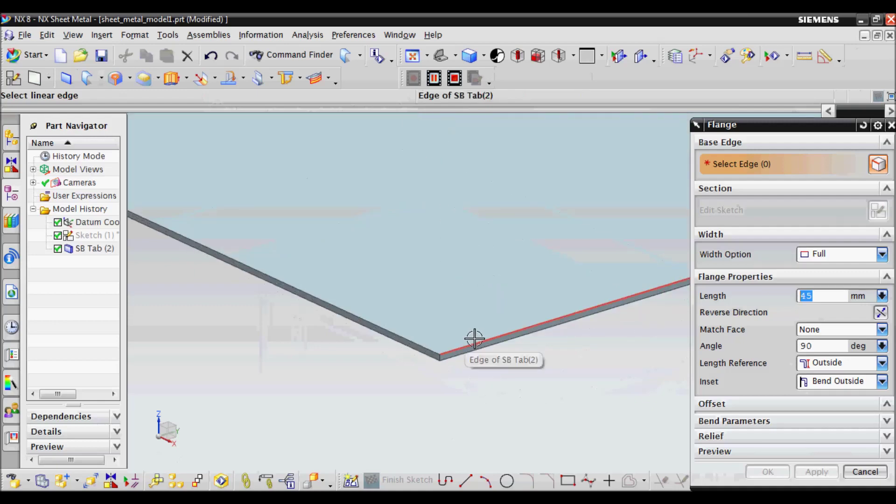
click(474, 339)
scroll(372, 360, down, 1)
scroll(367, 295, down, 1)
scroll(367, 295, down, 1)
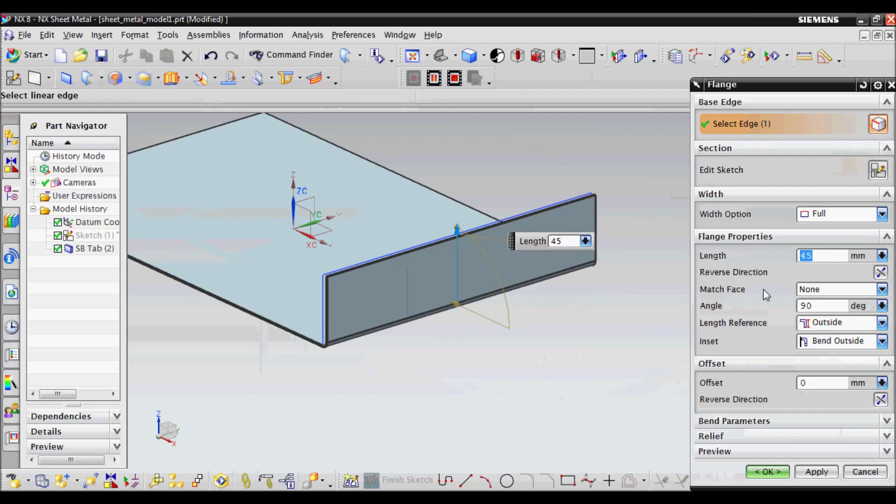
text(20)
click(828, 305)
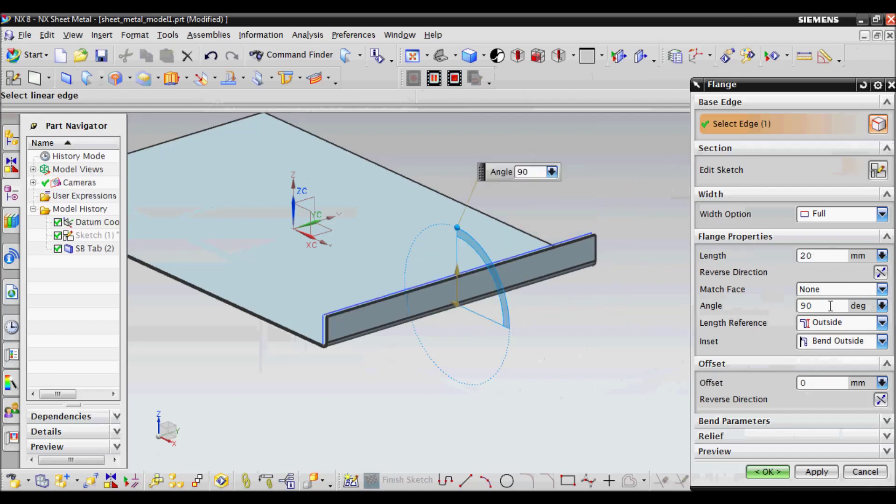
Step: Set flange length to 30 mm and, after trying 45°, 1° and 155° in Front view, angle 90°
click(824, 255)
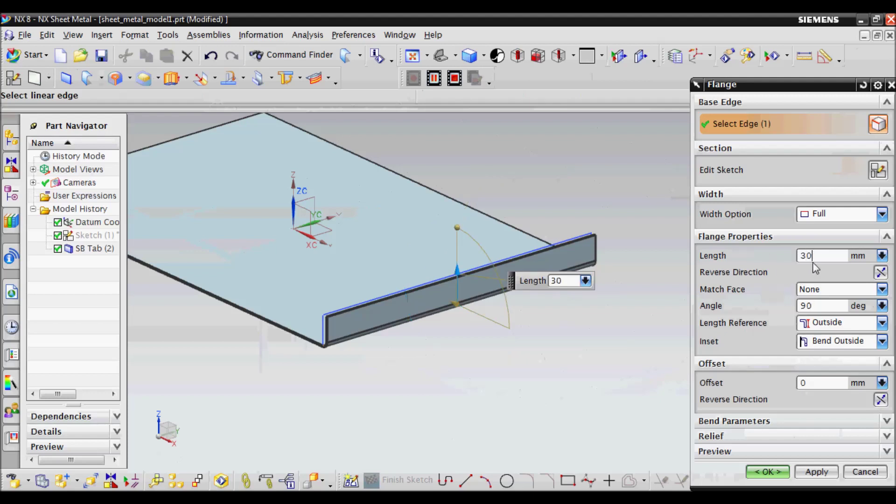
key(Return)
click(829, 310)
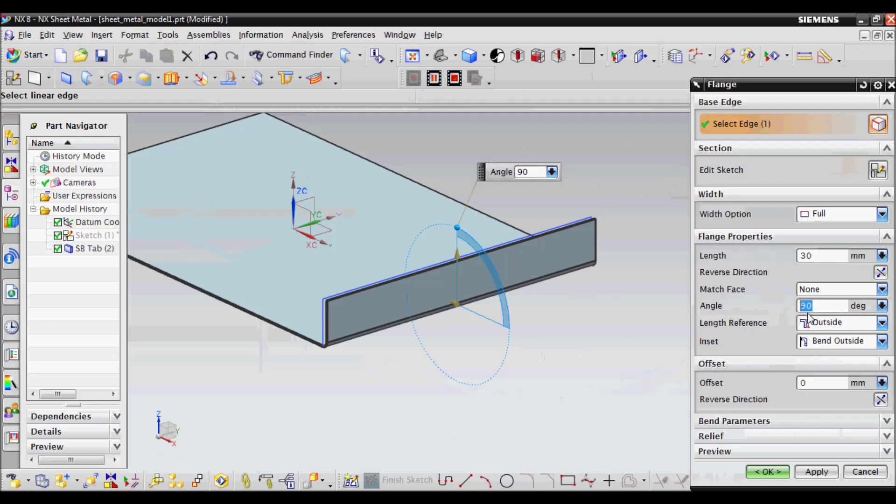
text(45)
key(Return)
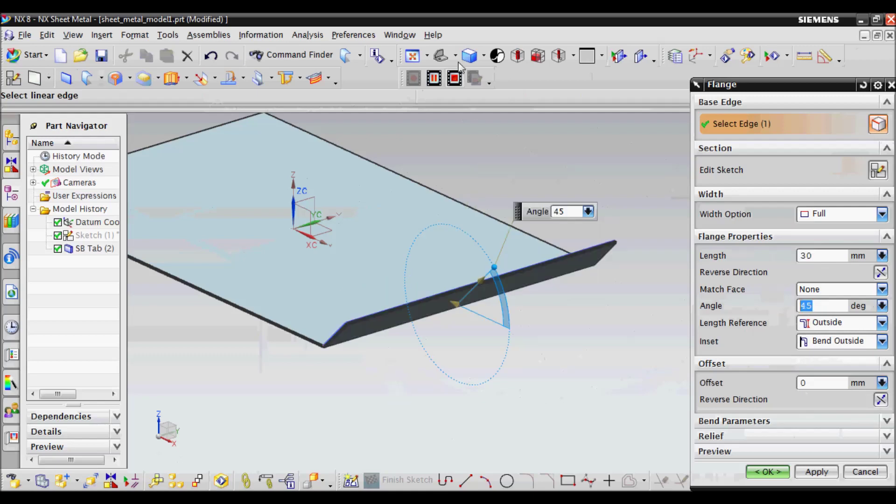
click(455, 56)
click(463, 98)
text(155)
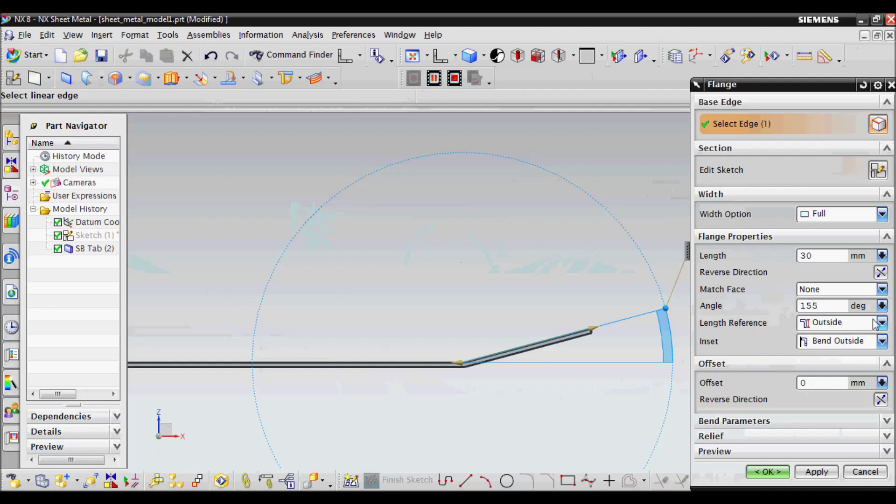
key(Return)
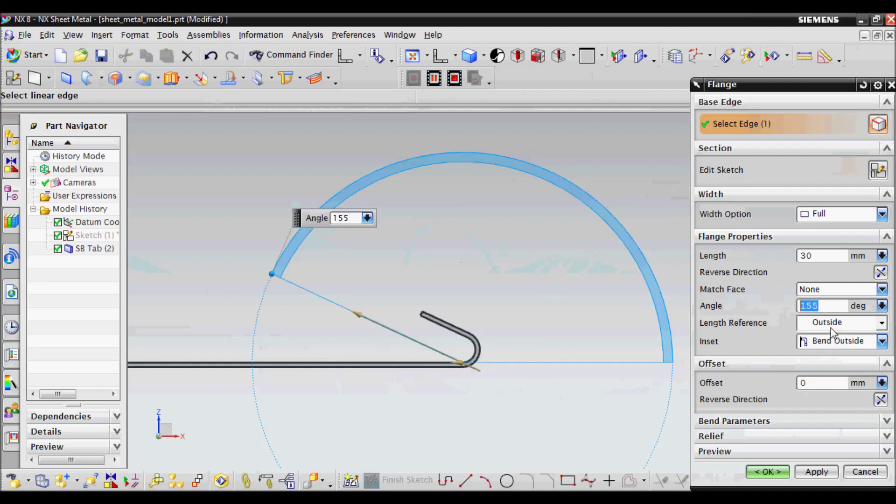
text(90)
key(Return)
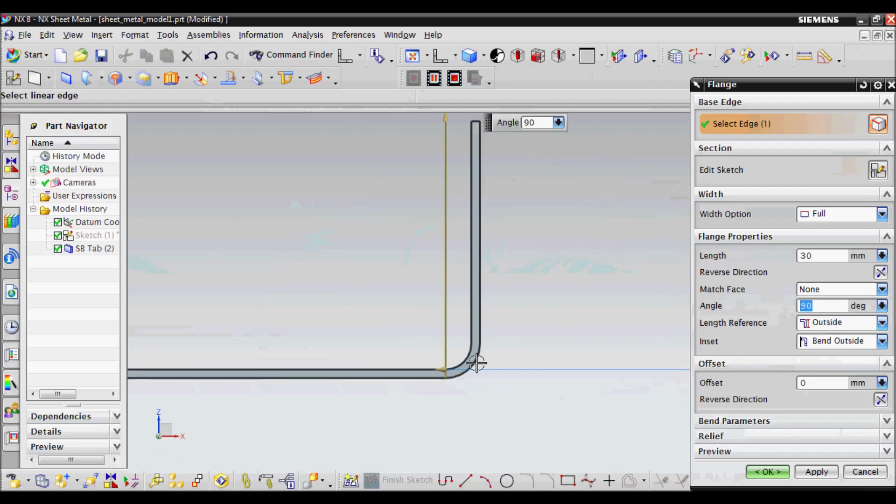
click(867, 326)
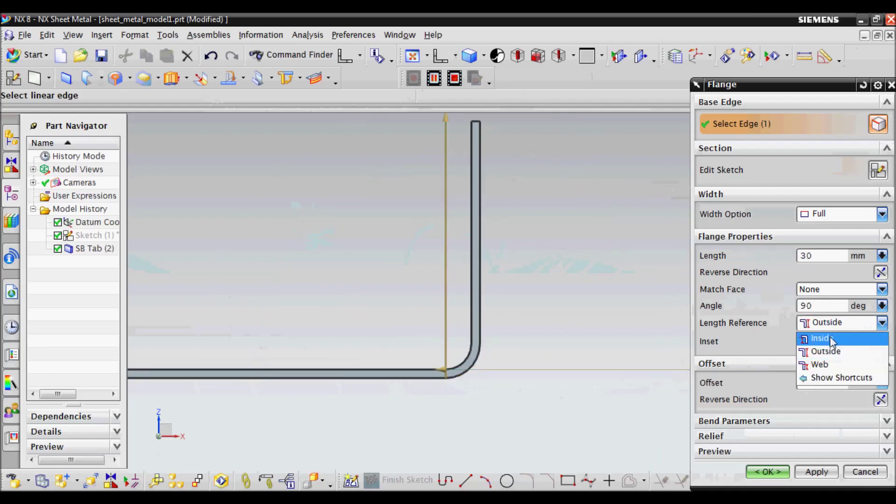
click(805, 336)
click(834, 327)
click(826, 350)
click(827, 362)
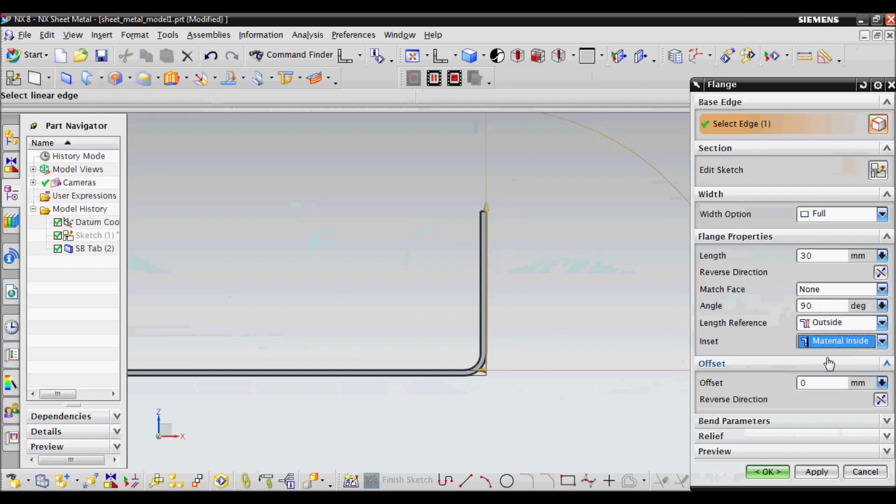
click(836, 342)
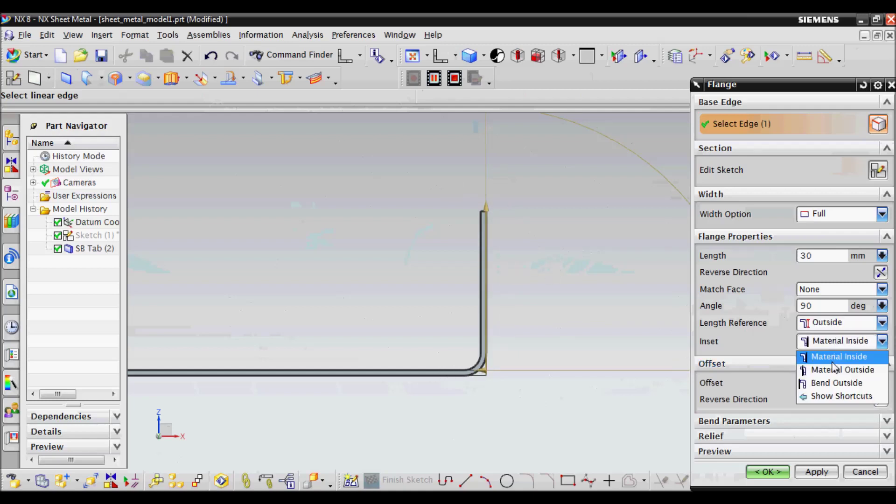
click(835, 371)
click(838, 341)
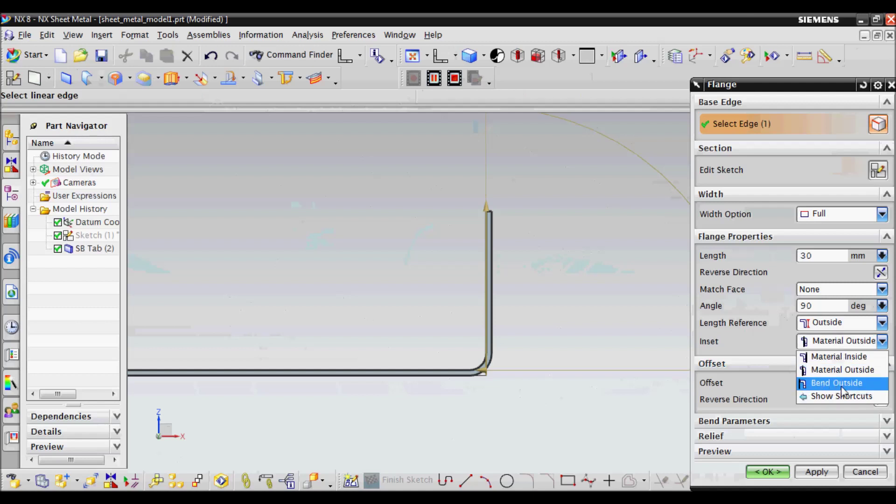
click(840, 384)
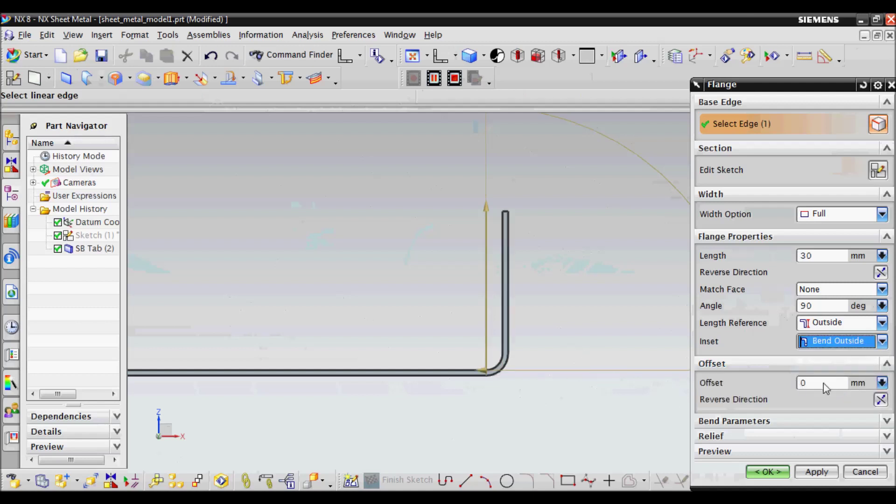
Step: Try flange offsets of 1, 5 and 15 mm, settle on 0 mm, and return to Trimetric view
double_click(807, 383)
text(112)
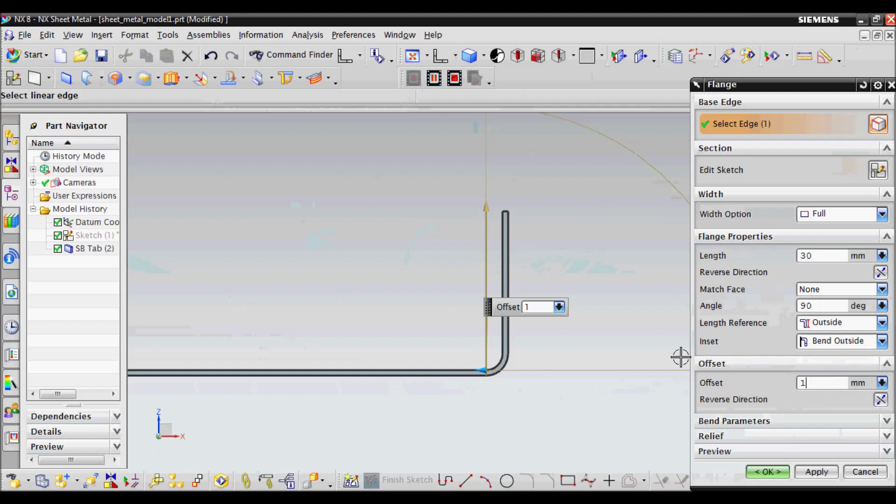
text(5)
key(Return)
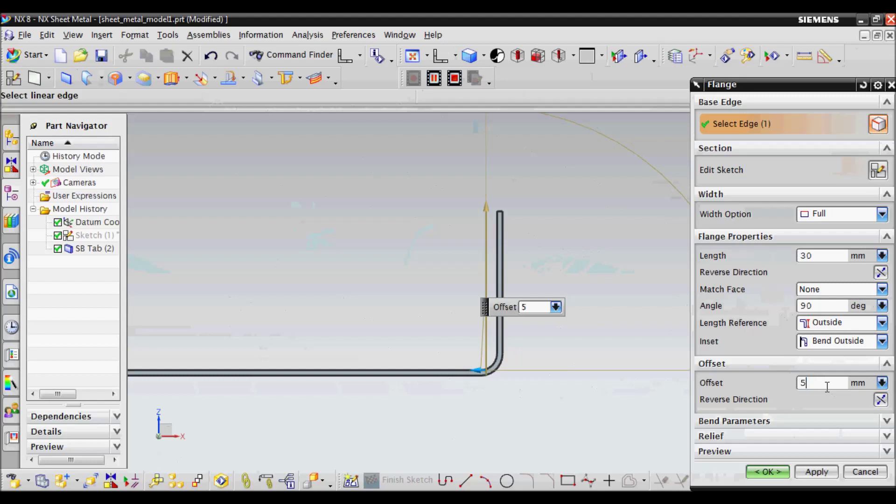
key(Return)
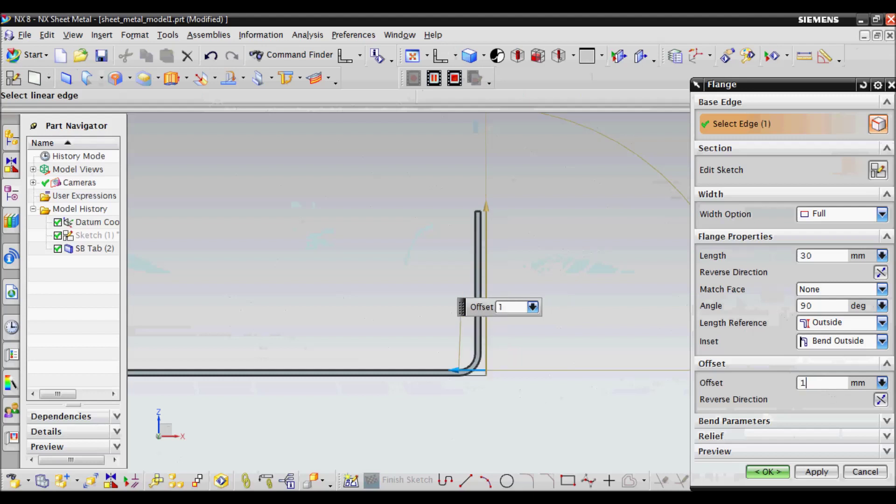
key(Return)
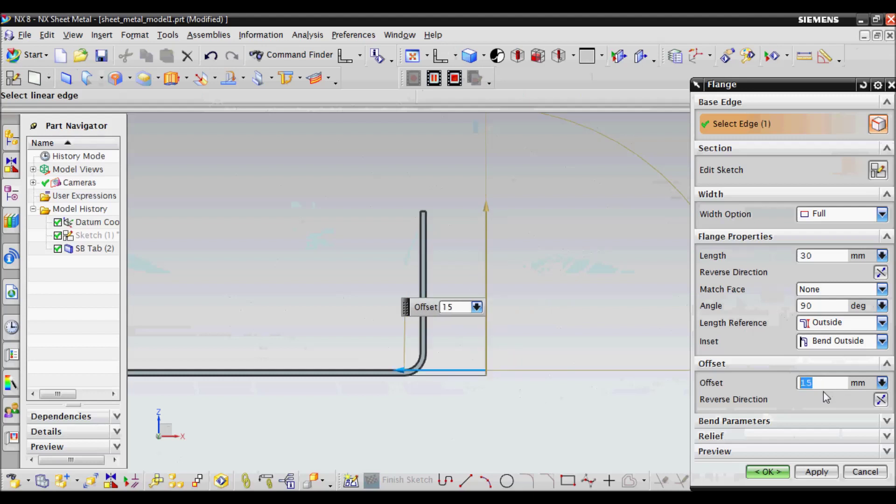
text(0)
key(Return)
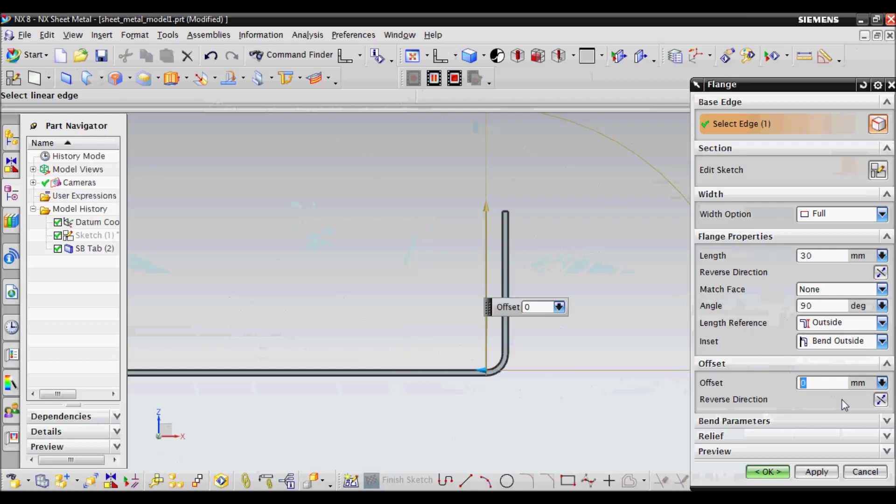
click(455, 59)
click(441, 77)
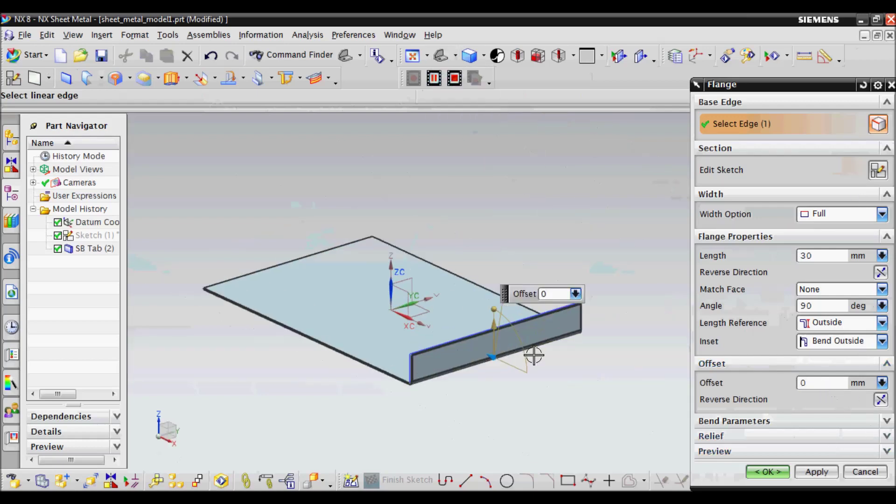
scroll(534, 355, up, 2)
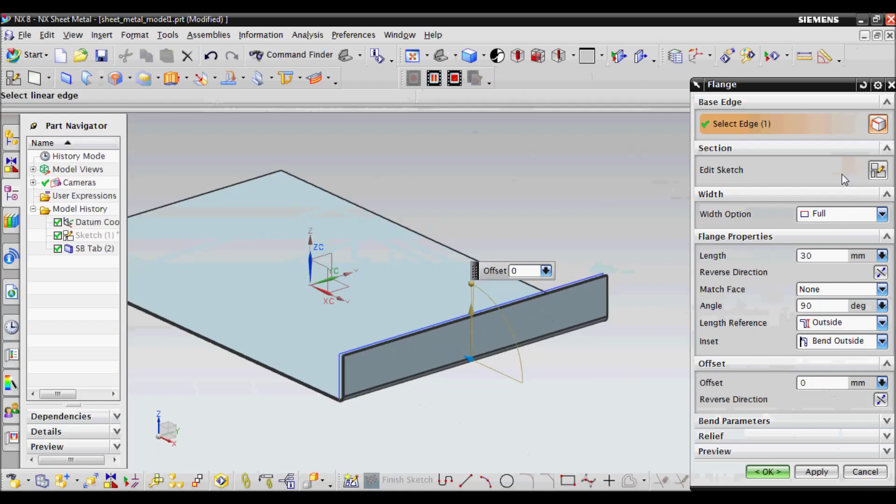
Step: Fillet the top-left and top-right corners of the flange profile sketch at radii 13 and 15
click(879, 172)
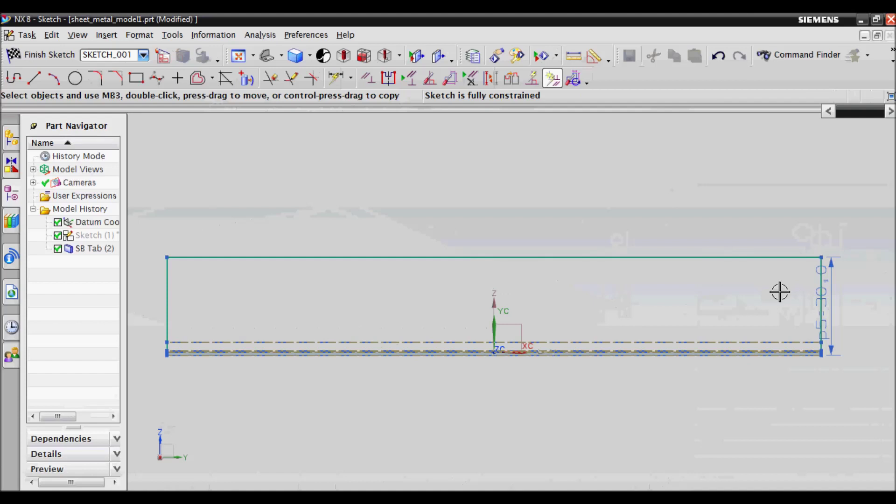
click(96, 78)
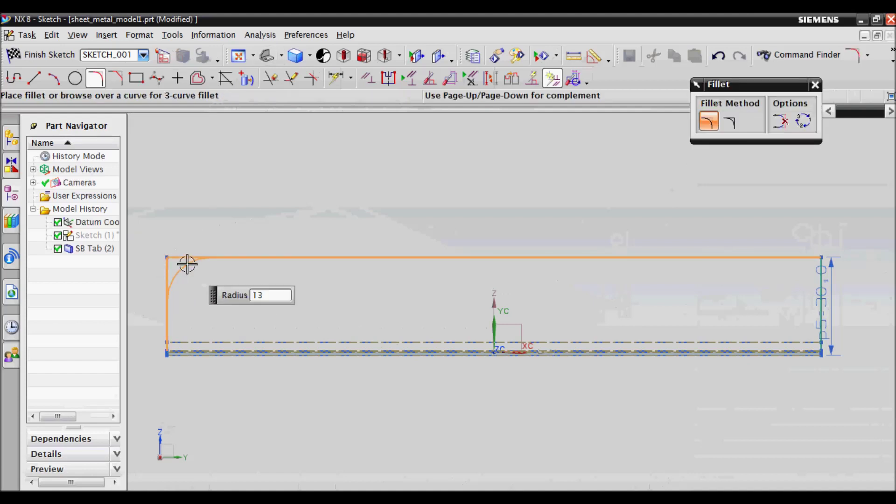
click(187, 265)
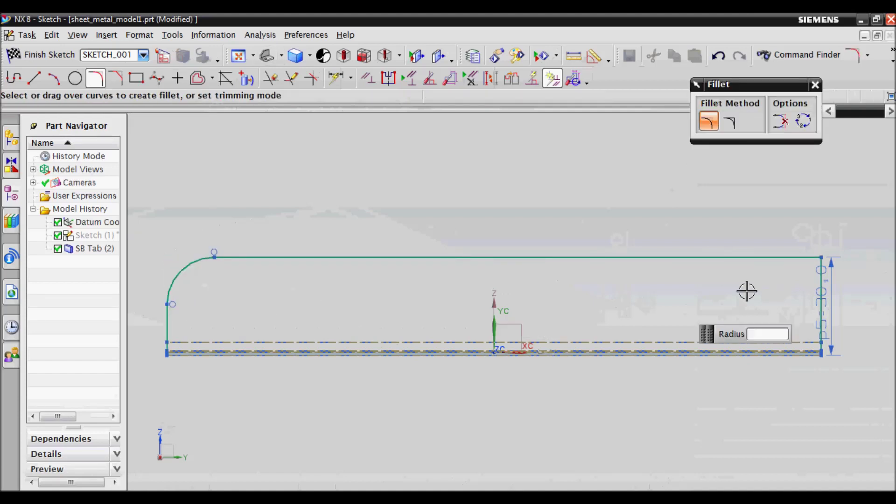
click(823, 273)
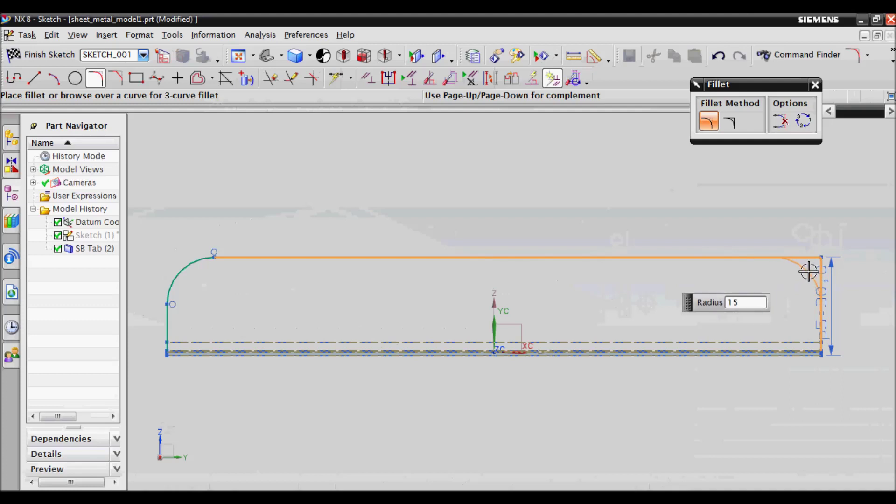
click(809, 271)
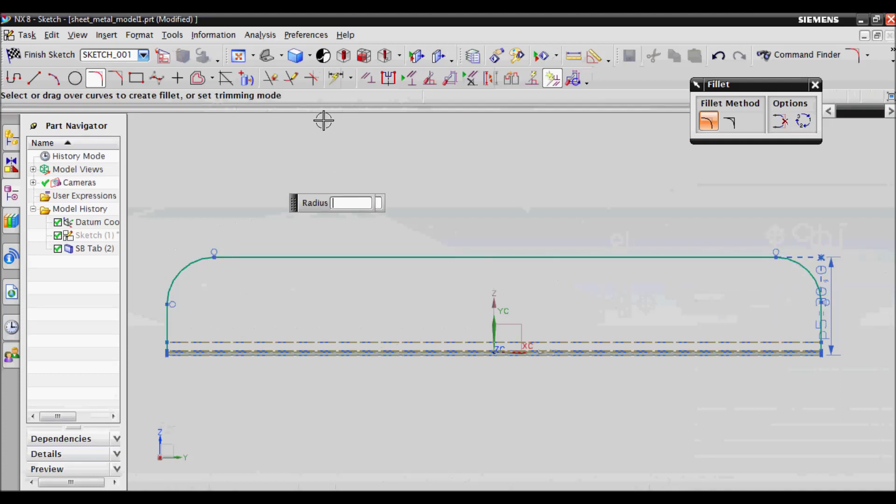
click(136, 78)
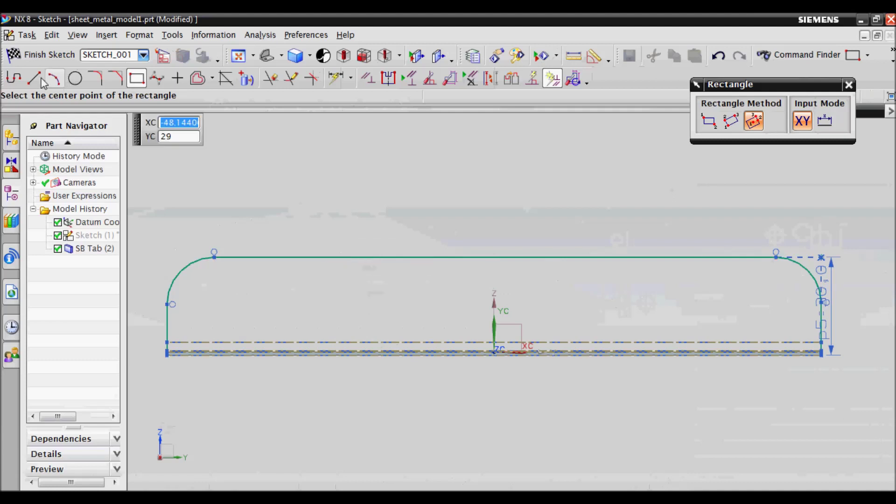
Step: Draw a two-level stepped outline rising from the profile's top edge with the Profile tool
click(14, 78)
click(340, 256)
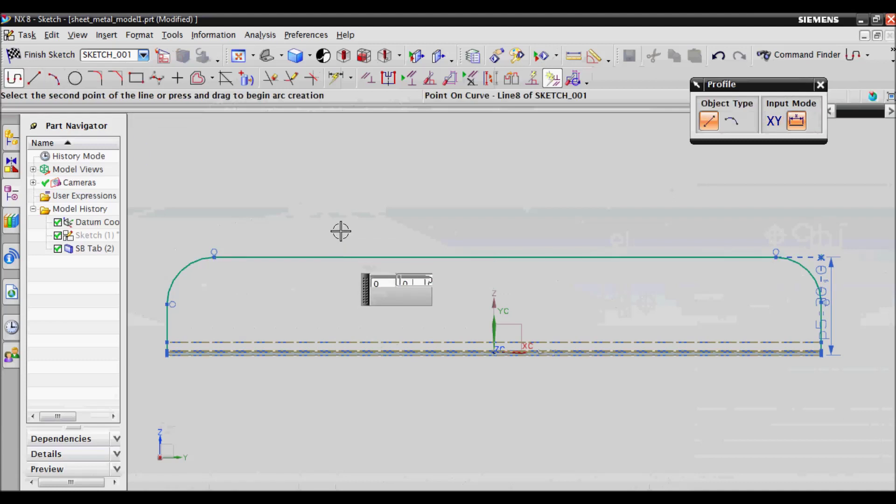
click(339, 218)
click(395, 218)
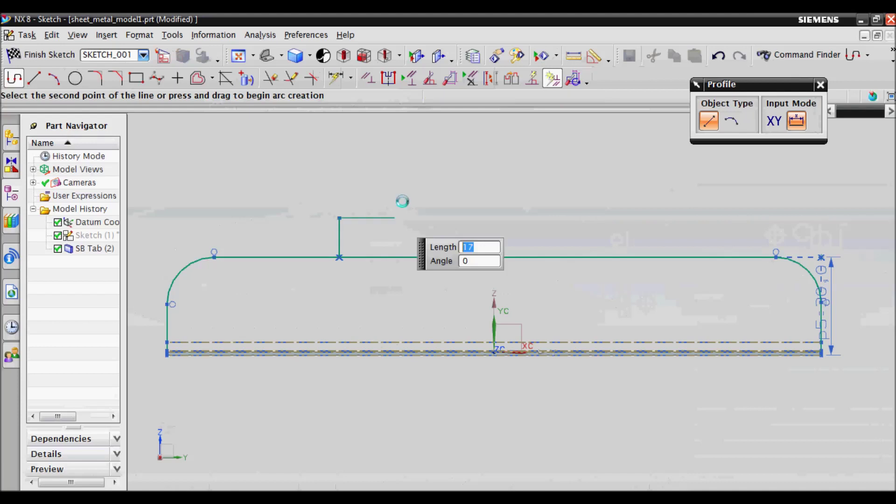
click(397, 195)
click(480, 195)
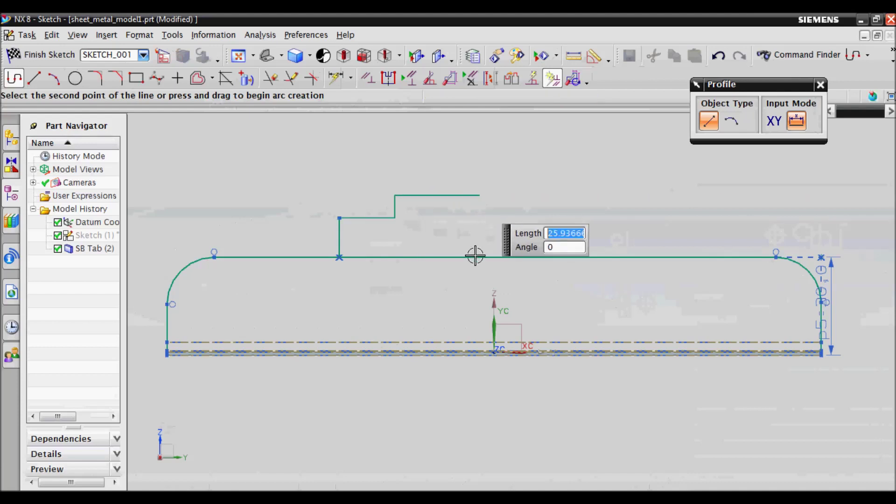
click(480, 256)
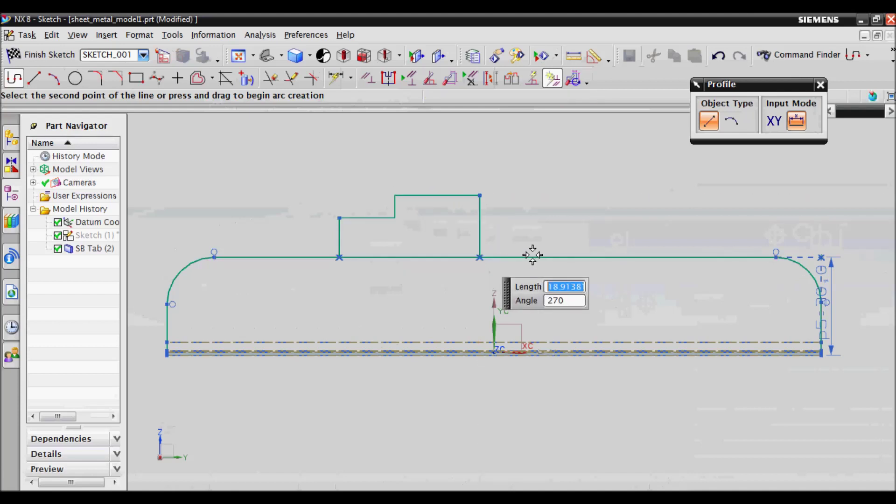
Step: Quick Trim away the top-edge line segment beneath the step
click(271, 78)
click(439, 258)
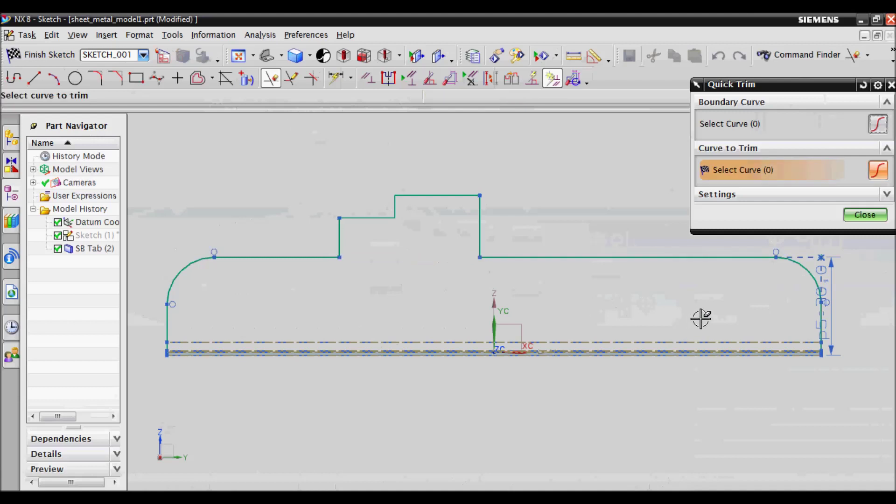
click(866, 215)
Step: Finish the sketch and confirm SB Flange with the filleted, two-level stepped profile
key(ctrl+q)
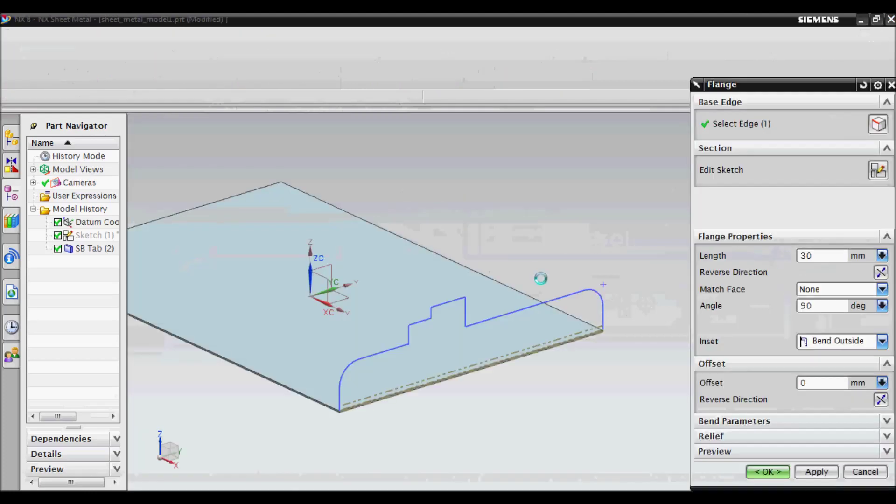
click(767, 378)
scroll(580, 390, up, 2)
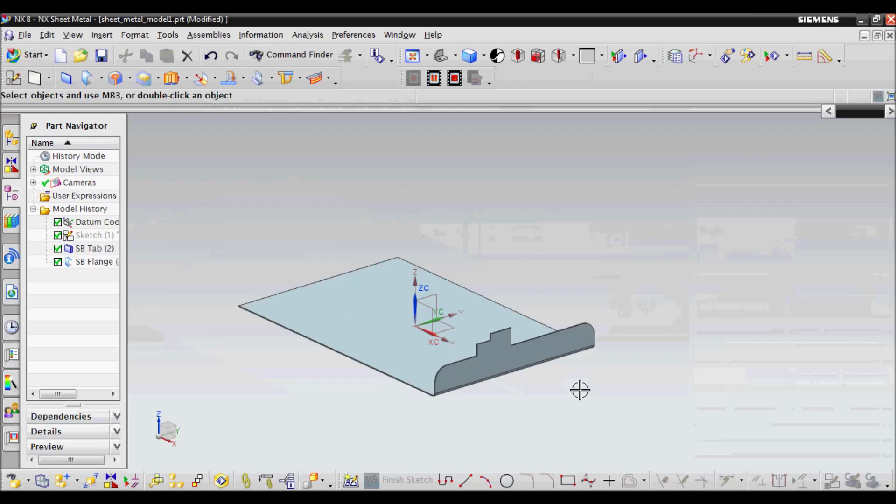
click(101, 79)
Step: Start a Hem Flange on the plate edge beside the flange, previewing an 8 mm closed hem
click(140, 138)
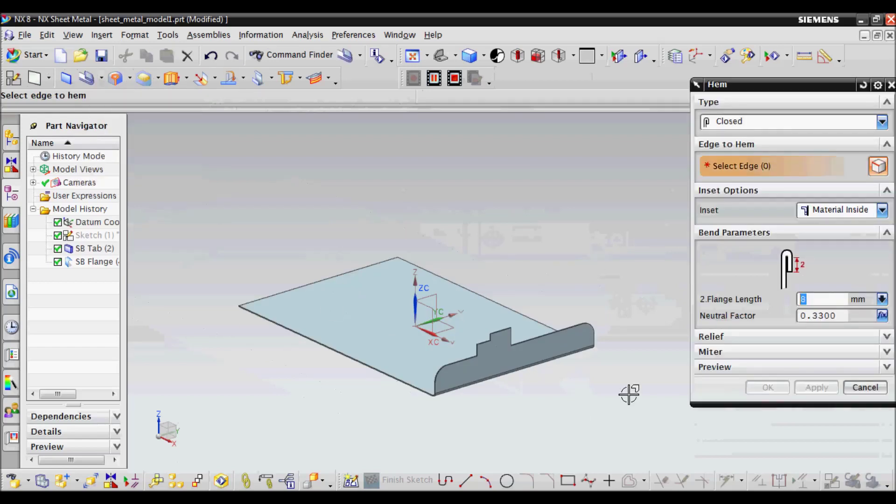
scroll(226, 324, down, 2)
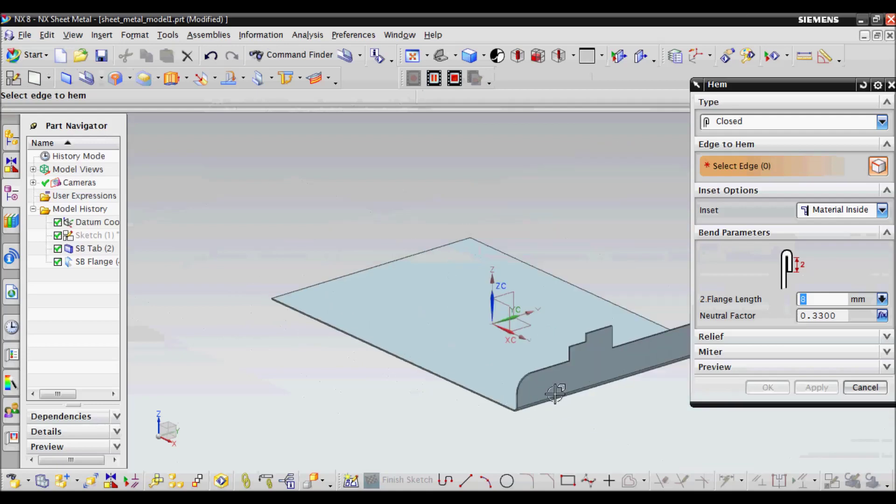
scroll(555, 393, down, 3)
scroll(535, 436, down, 2)
click(553, 383)
scroll(430, 400, up, 1)
scroll(440, 400, up, 1)
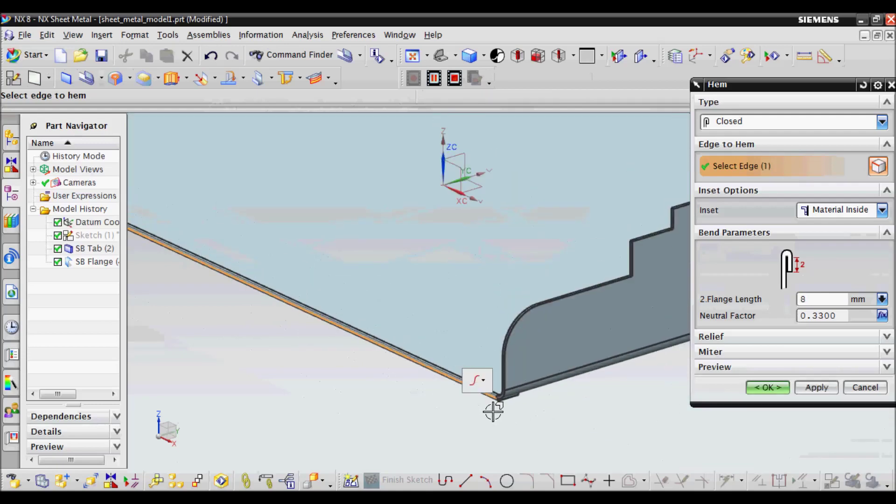
scroll(491, 406, up, 2)
scroll(489, 408, down, 2)
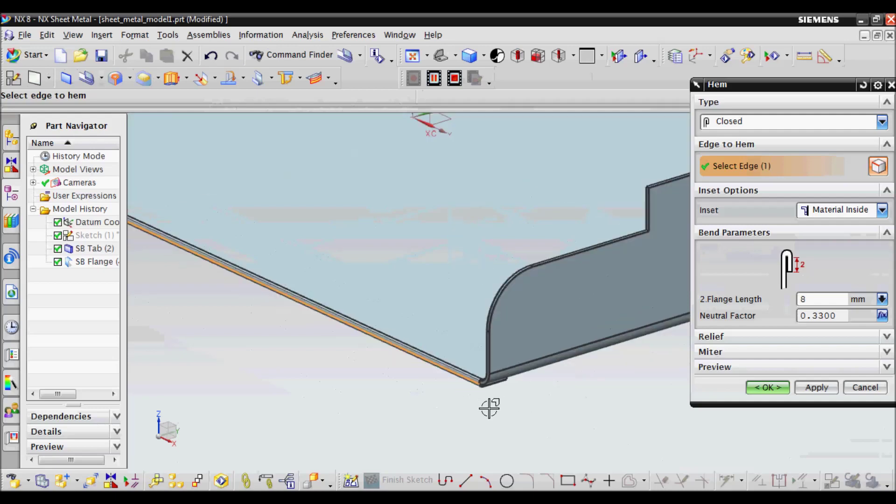
scroll(489, 407, down, 1)
Step: Inspect the hem from a side view and review its Material Inside inset options
click(455, 57)
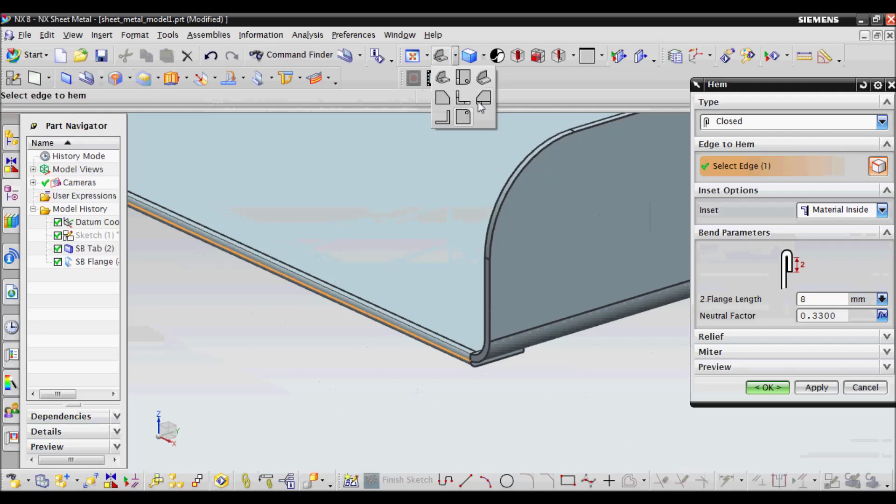
click(442, 98)
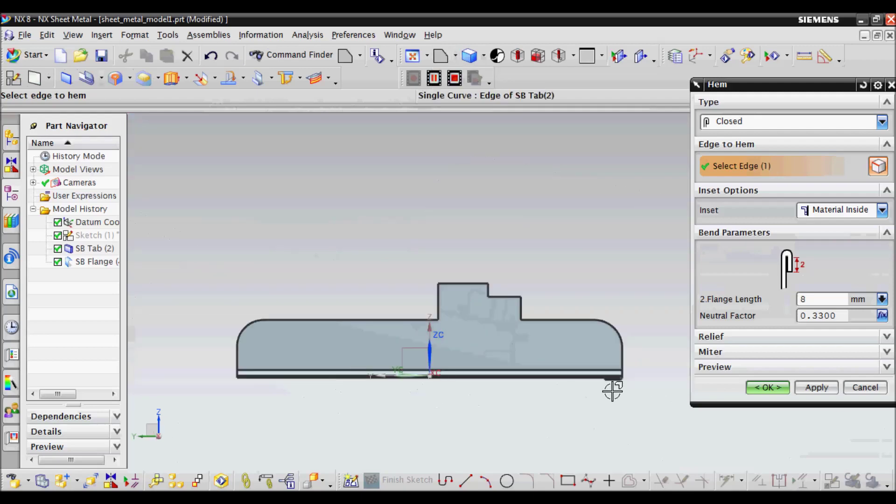
scroll(628, 390, down, 2)
scroll(637, 328, down, 1)
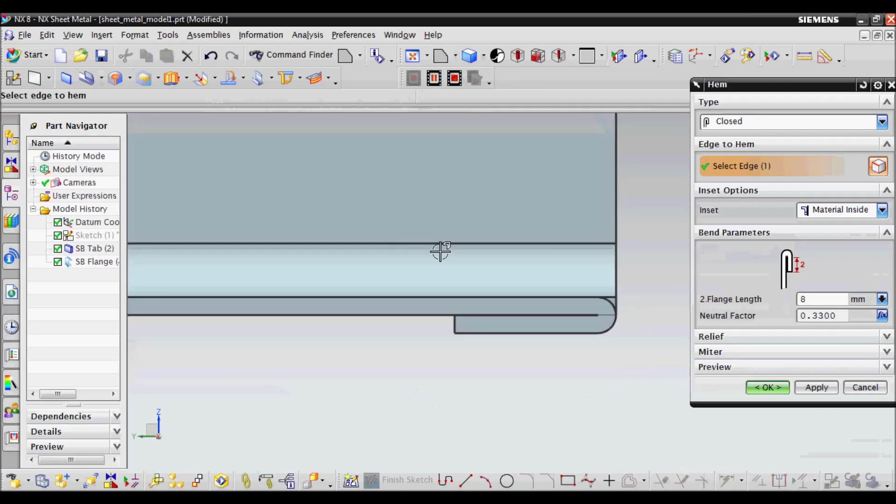
click(828, 213)
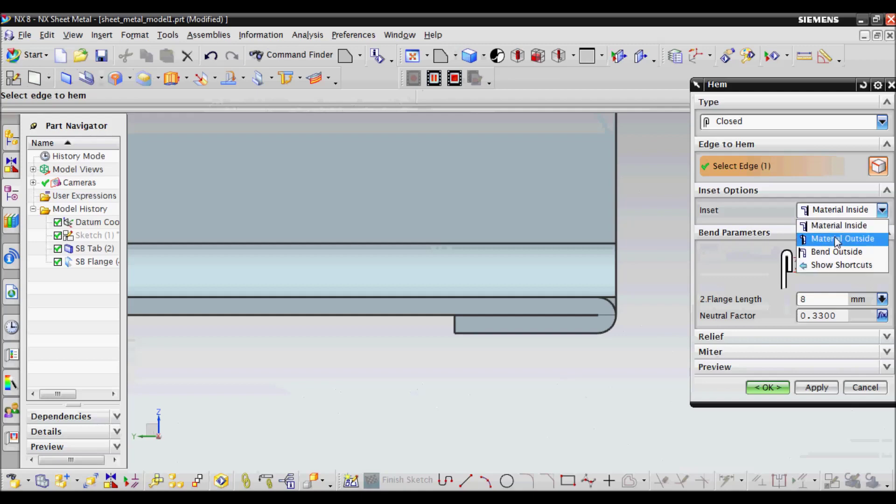
Step: Try Material Outside and Bend Outside hem insets, then return to Material Inside
click(838, 239)
click(840, 210)
click(838, 252)
click(838, 215)
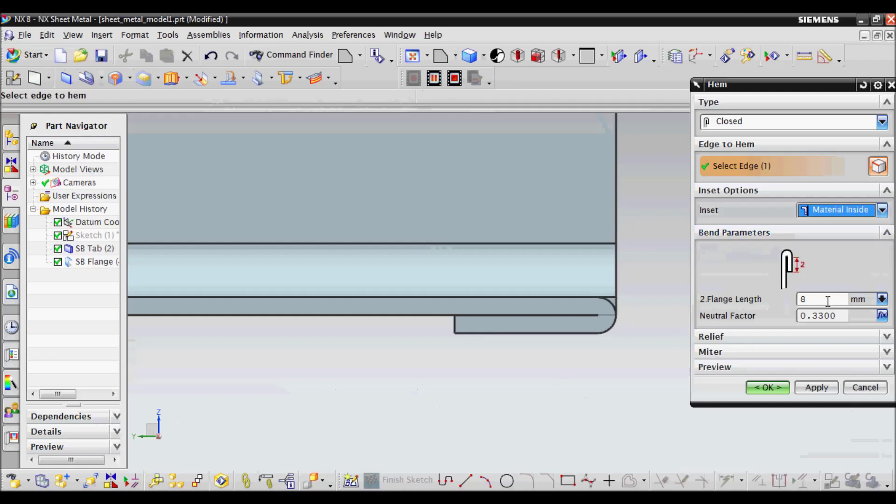
Step: Make the hem an Open type with 1 mm bend radius and 10 mm flange length
click(785, 124)
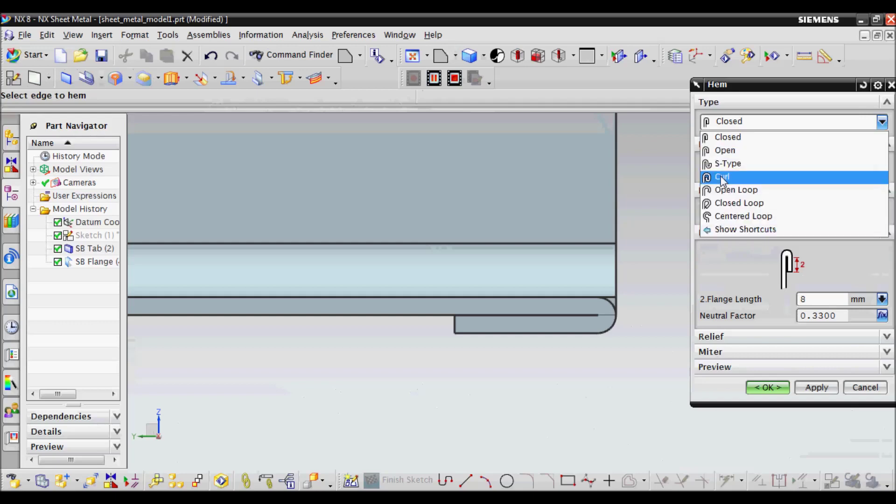
click(725, 151)
scroll(551, 312, down, 3)
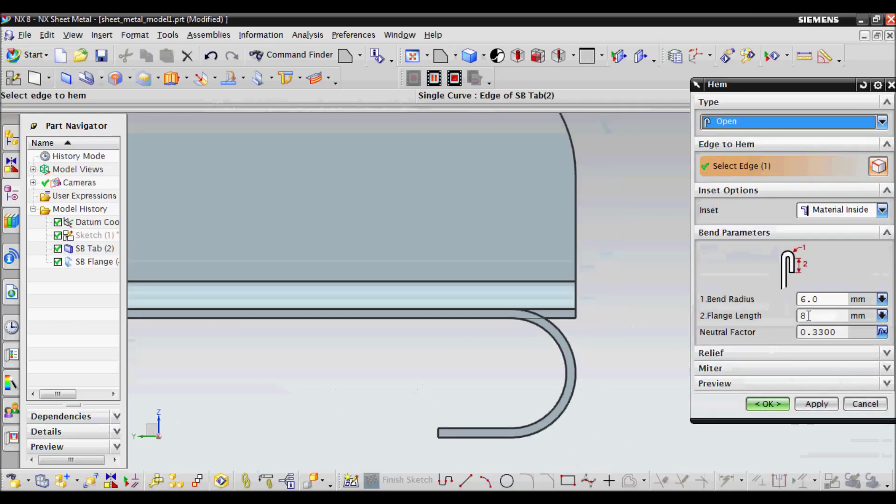
click(807, 299)
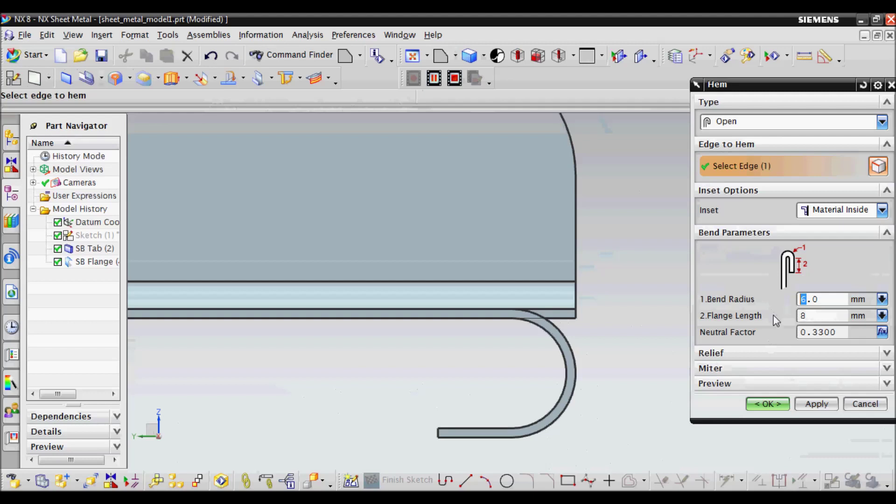
text(1)
key(Return)
text(10)
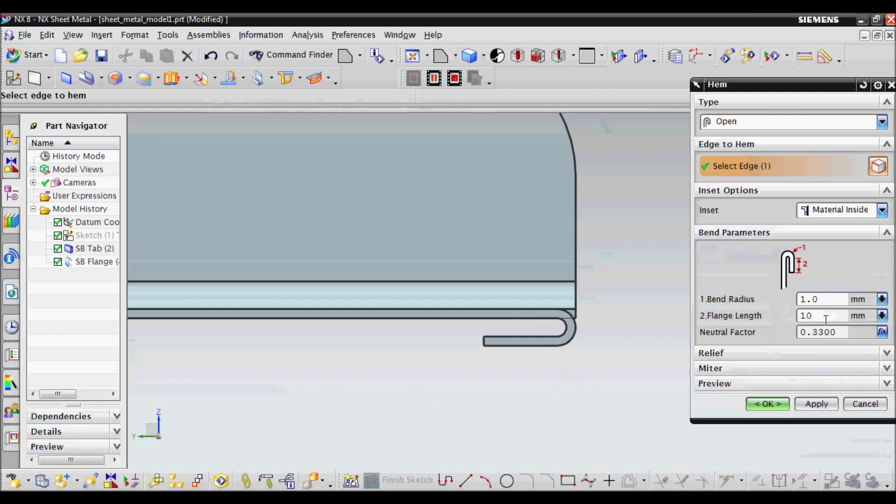
key(Return)
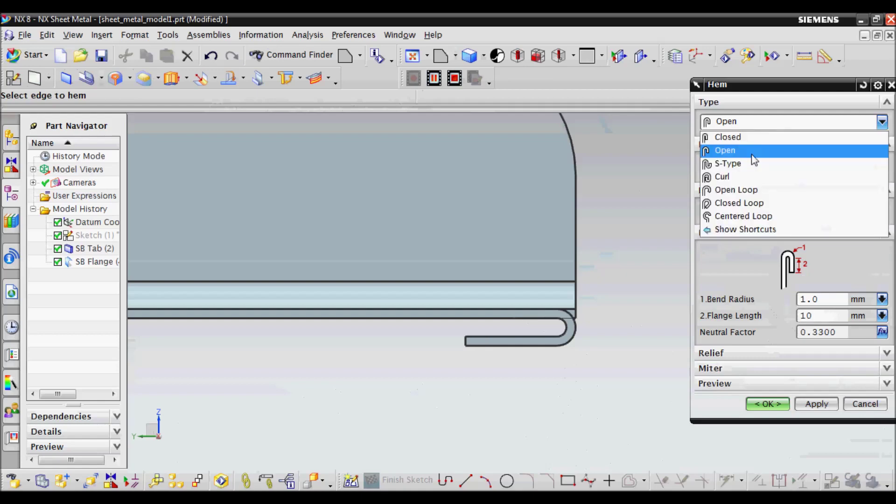
Step: Preview S-Type and Curl hems and set the bend radius to 6 mm
click(752, 163)
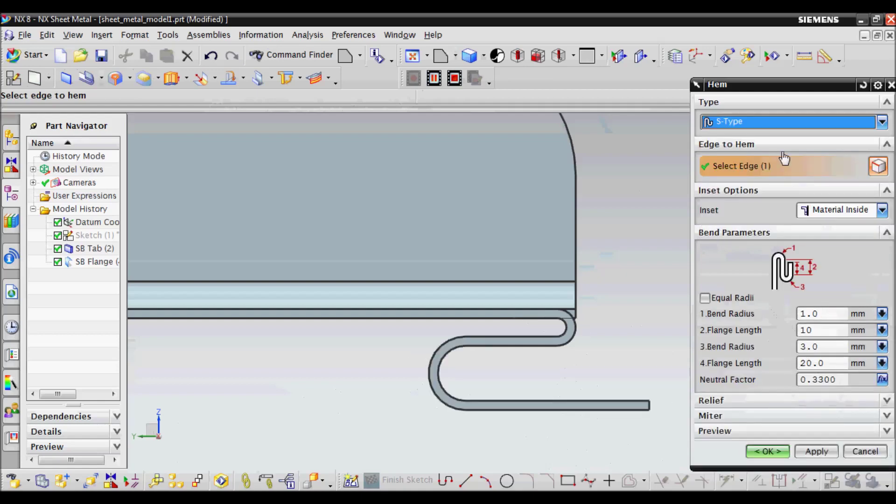
click(770, 123)
click(746, 176)
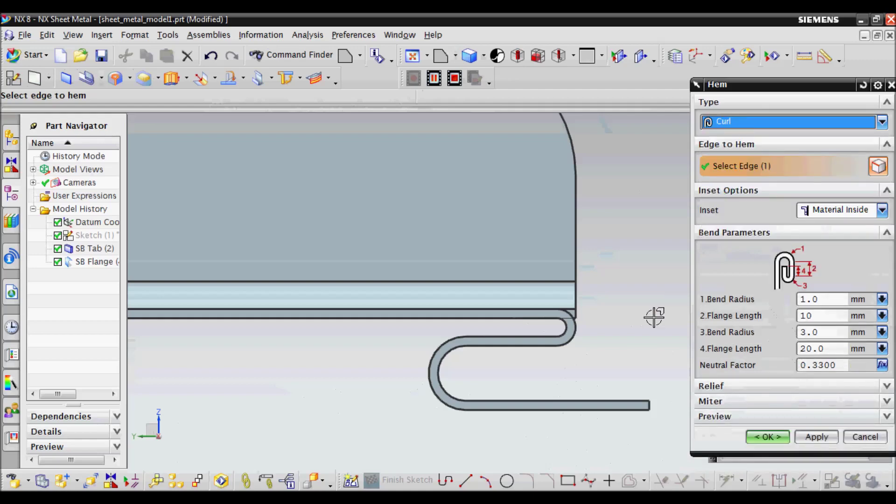
drag(805, 298, 775, 308)
text(6)
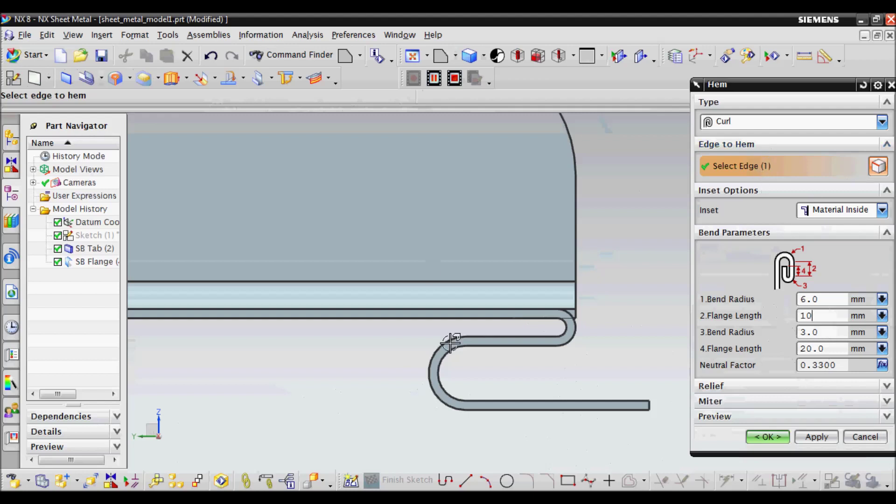
Step: Switch the hem to Open Loop with a 225° sweep angle
click(741, 125)
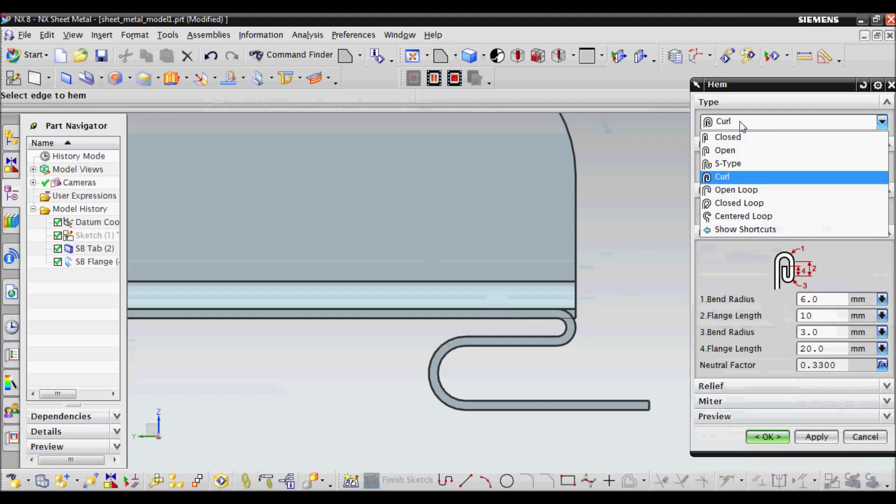
click(735, 190)
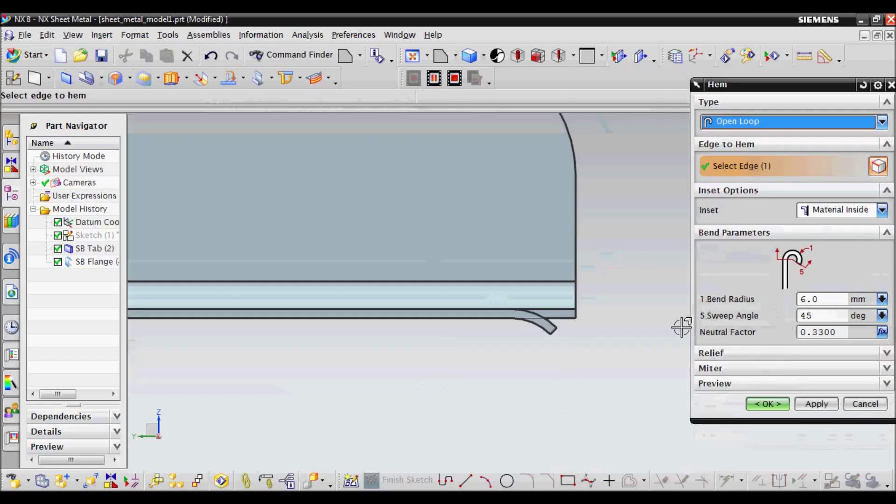
double_click(816, 317)
text(105)
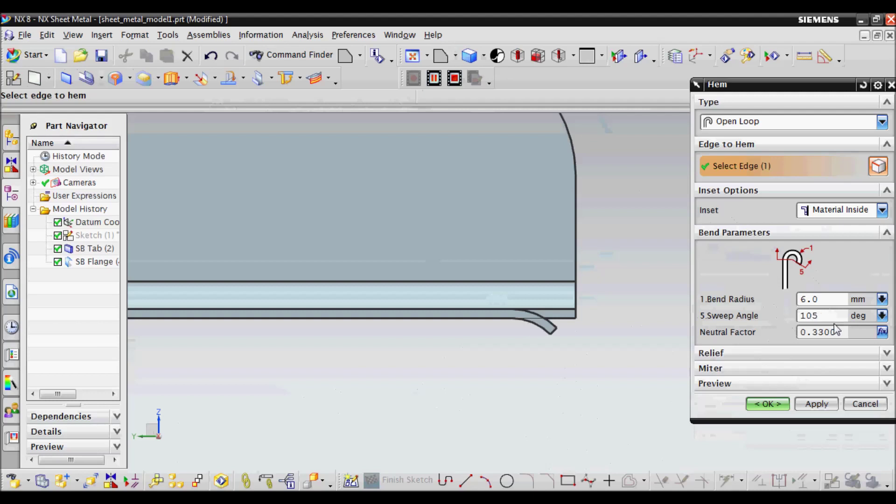
text(225)
key(Return)
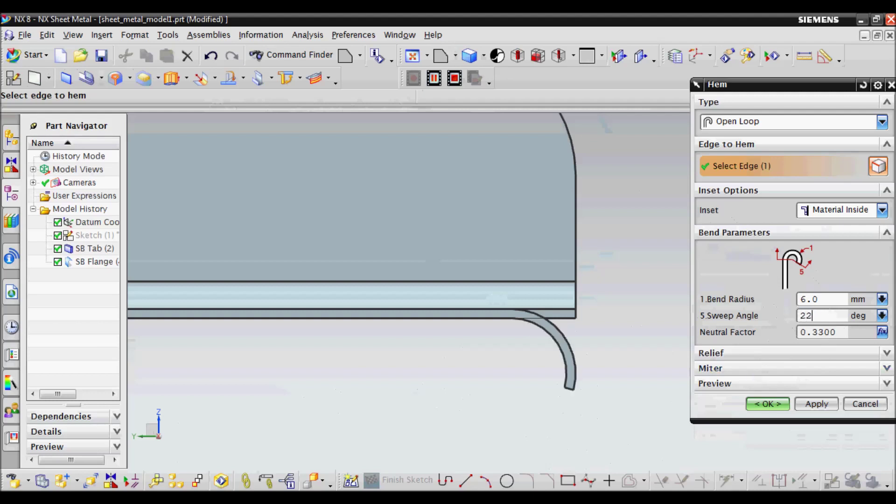
key(Return)
click(794, 121)
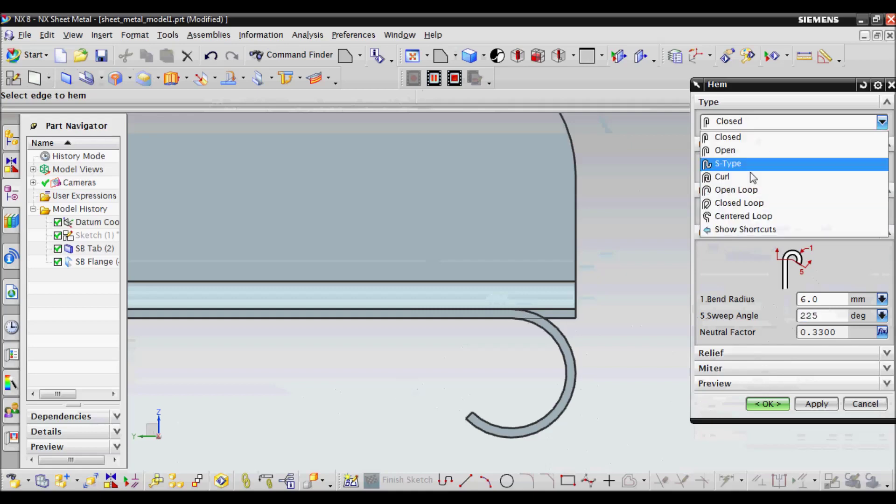
Step: Preview Closed Loop and Centered Loop hems, orbiting to inspect them along the edge
click(742, 202)
click(775, 122)
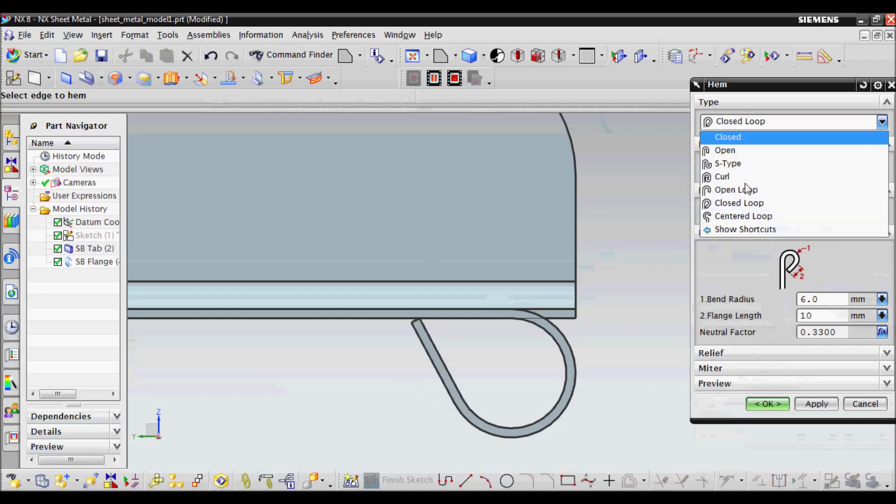
click(743, 216)
scroll(547, 351, down, 3)
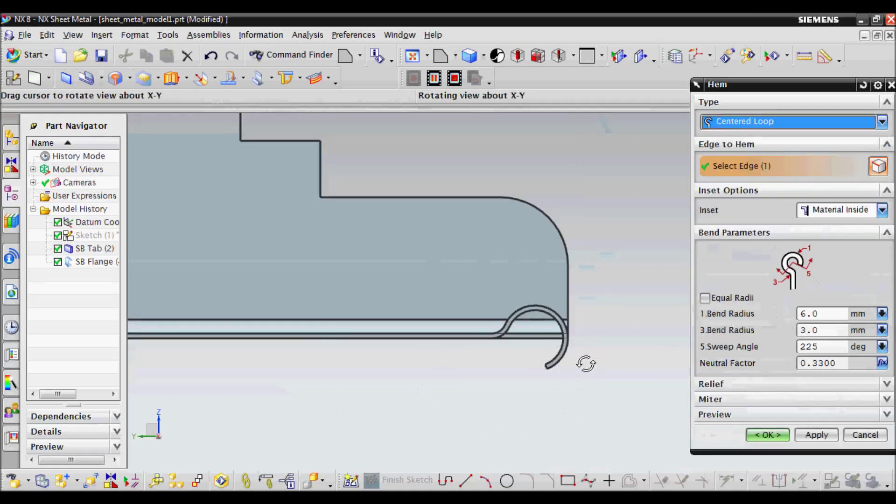
middle_drag(586, 362, 583, 377)
scroll(579, 308, down, 4)
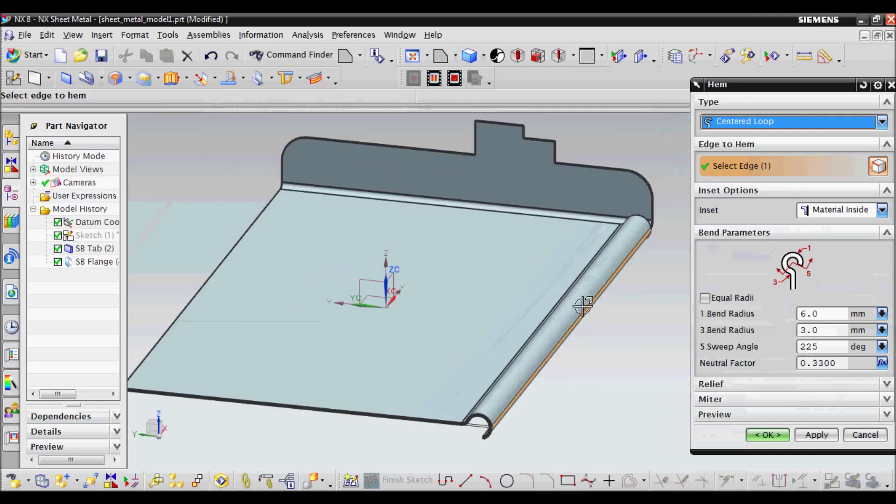
scroll(536, 387, up, 3)
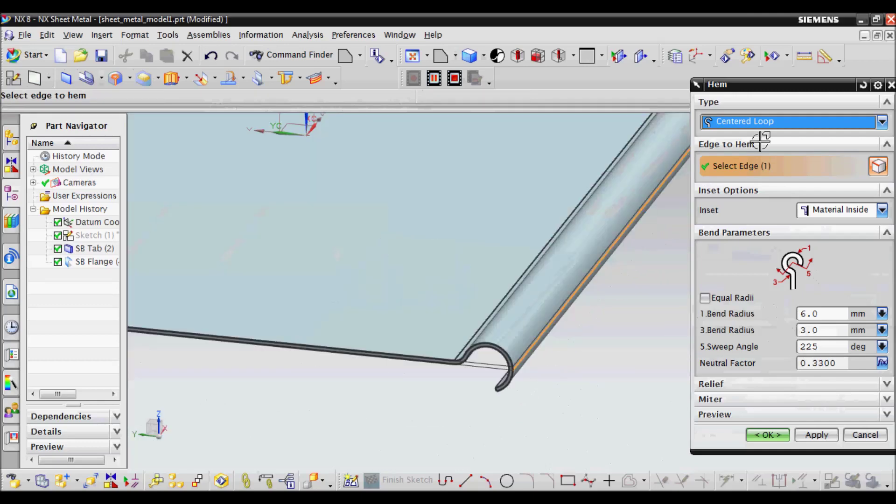
Step: Set the hem type to Closed with 10 mm flange length and view the sheet from above
click(765, 124)
click(728, 136)
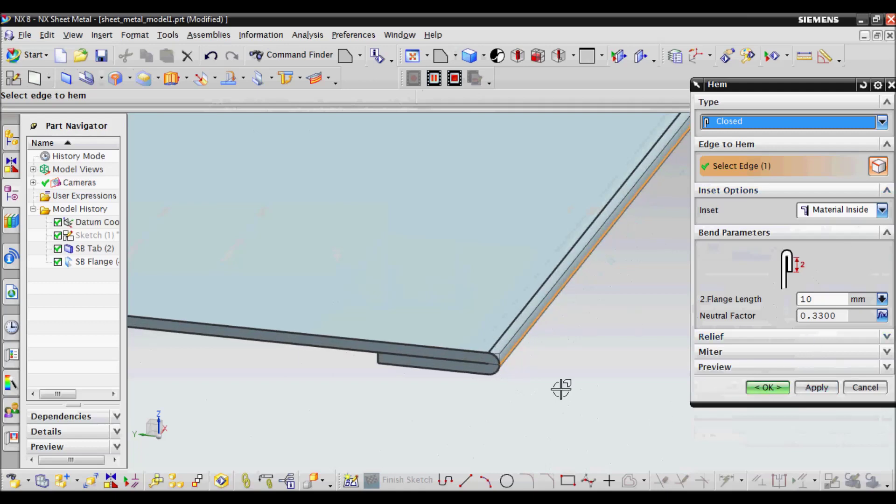
scroll(561, 389, down, 3)
mouse_move(496, 382)
middle_down()
mouse_move(529, 300)
mouse_move(517, 216)
middle_up()
Step: Add the flange top edge as a second hem edge, then cancel after the preview fails
click(769, 132)
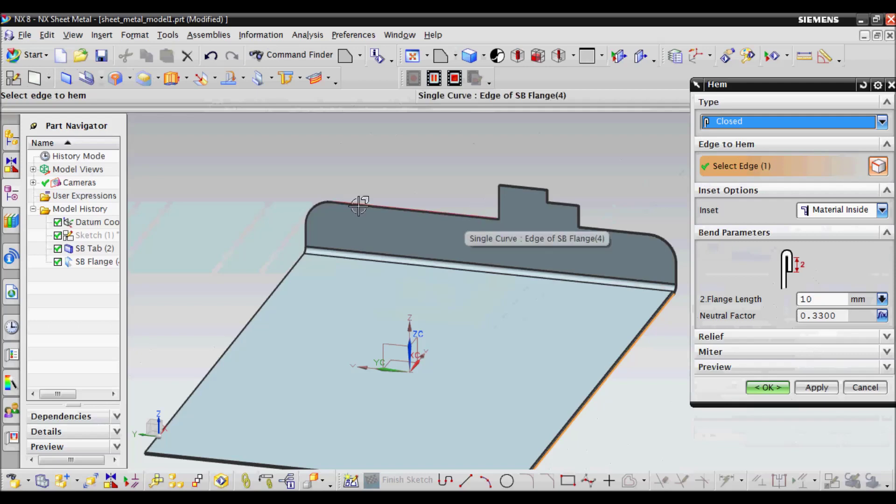
scroll(345, 201, up, 4)
scroll(331, 204, up, 2)
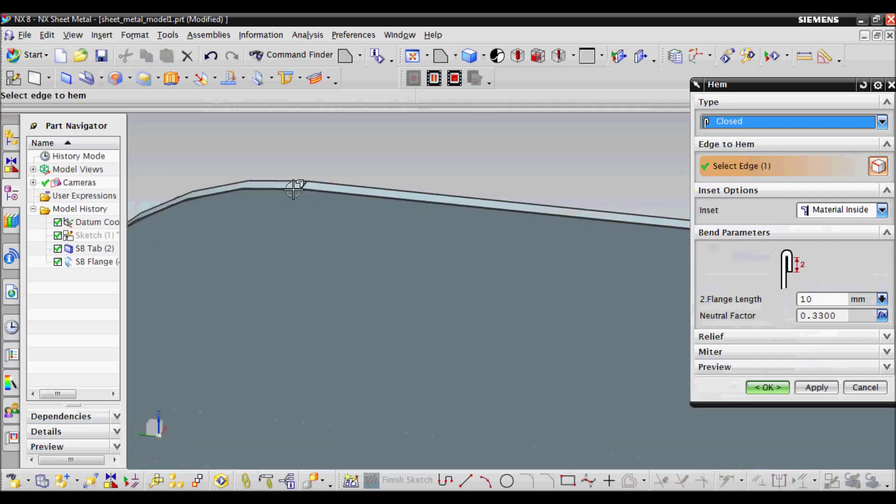
click(331, 186)
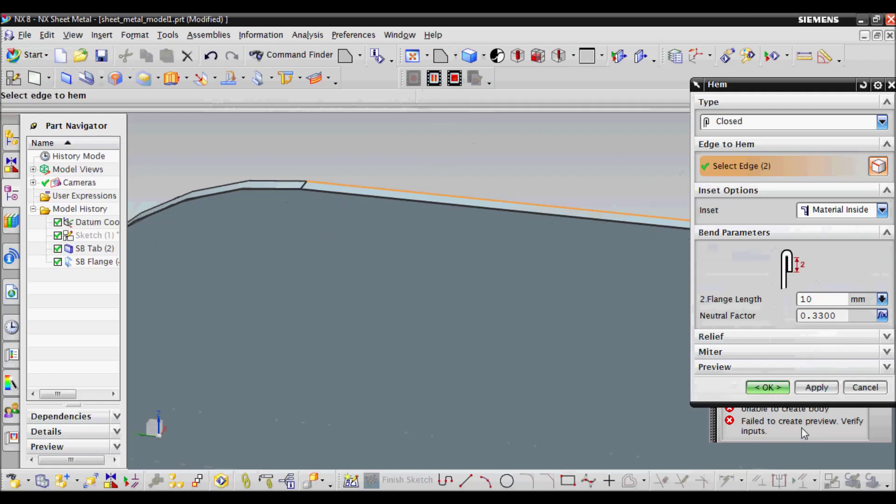
click(863, 387)
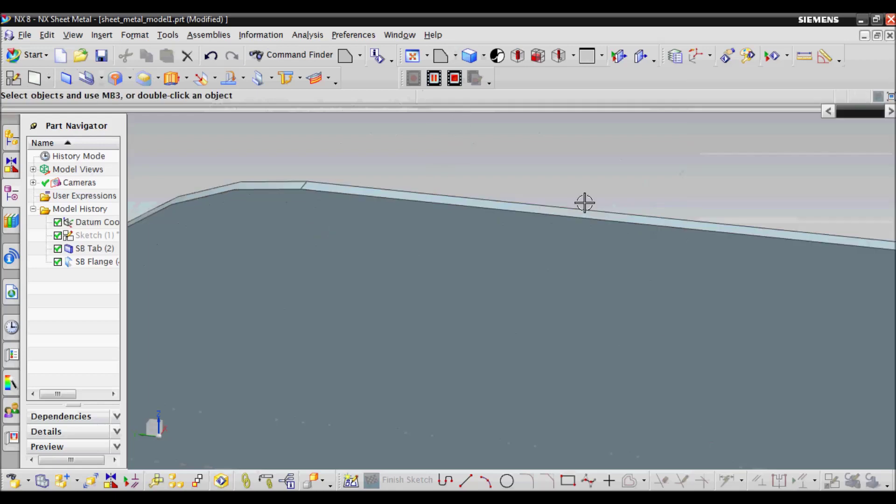
Step: Start a fresh hem and reorient the model to a standard view
scroll(426, 250, down, 3)
scroll(436, 251, down, 2)
scroll(490, 254, down, 2)
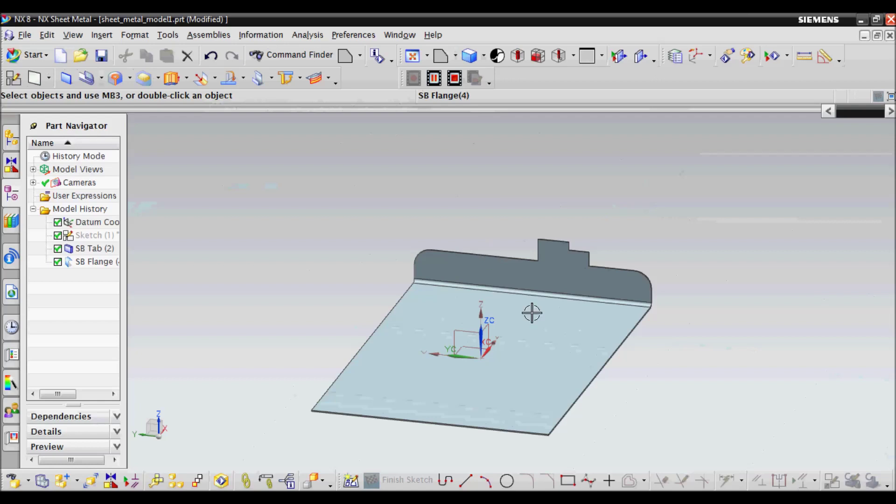
scroll(160, 420, up, 2)
click(86, 78)
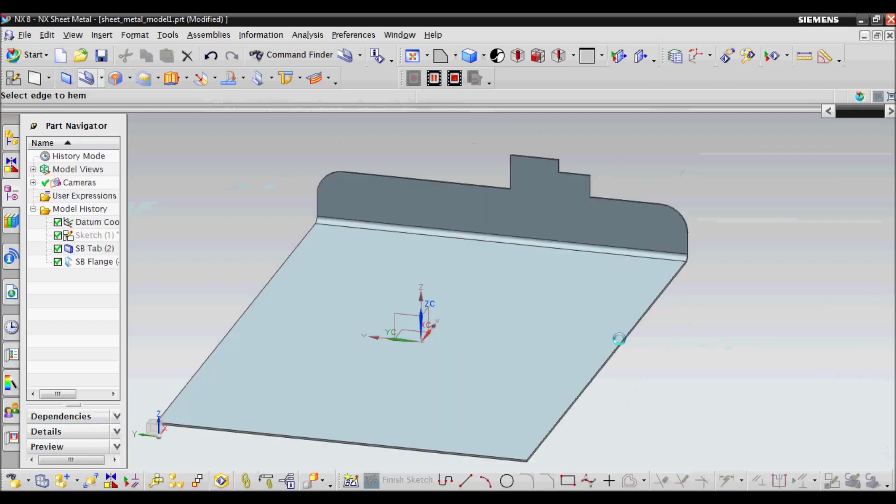
click(456, 55)
click(440, 77)
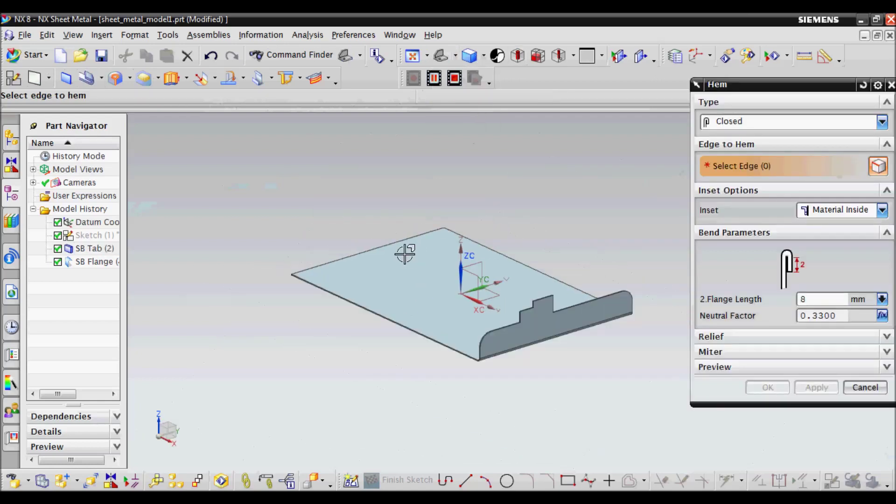
Step: Pick the flange top and lower edges, dismiss the failed preview alert, and cancel the hem
scroll(644, 310, up, 2)
scroll(583, 322, up, 2)
click(480, 306)
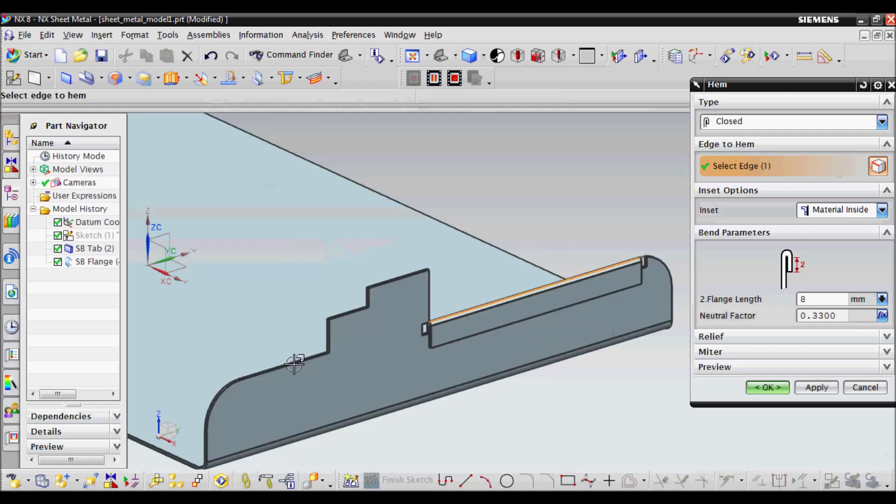
click(294, 363)
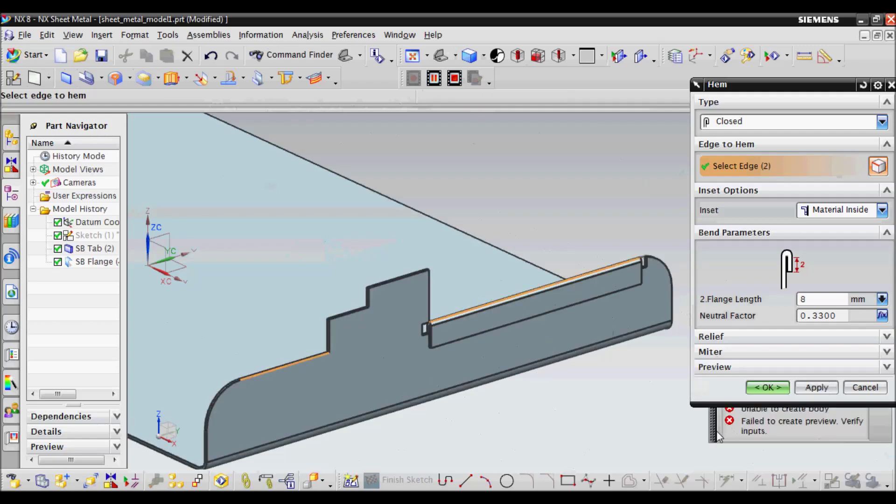
click(855, 424)
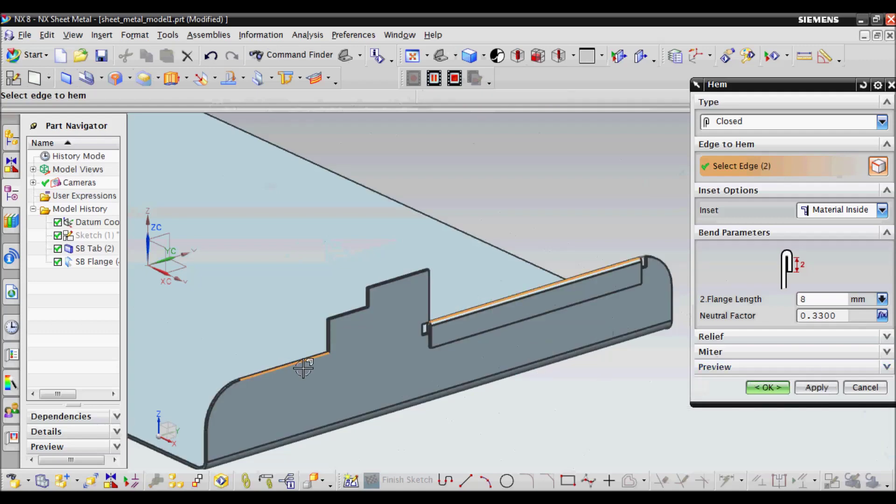
key(Escape)
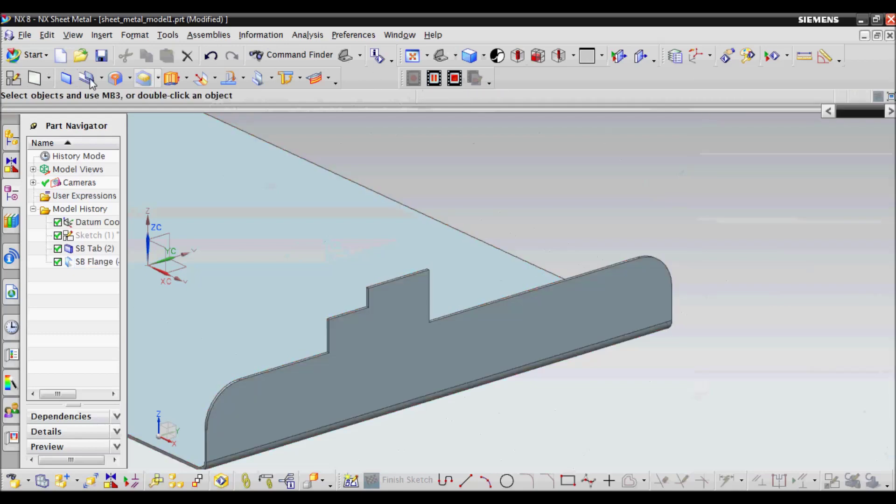
Step: Start a new hem on the flange's top edge right of the tab
click(90, 81)
click(456, 313)
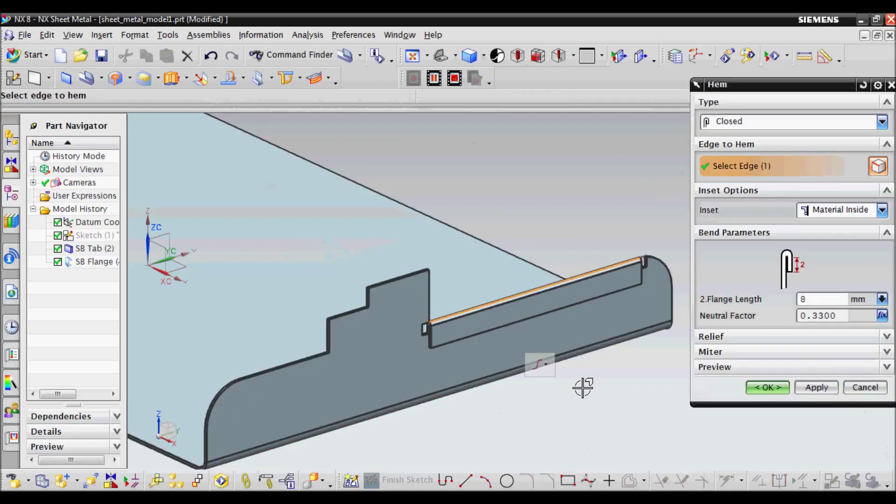
scroll(436, 324, up, 2)
scroll(400, 320, up, 3)
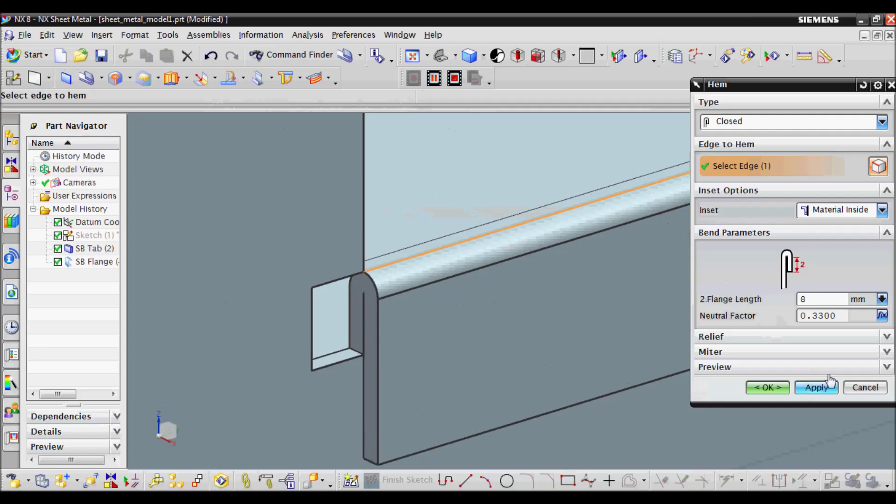
Step: Give the hem Round bend relief with 3 mm depth and width, and create it
click(886, 336)
click(835, 356)
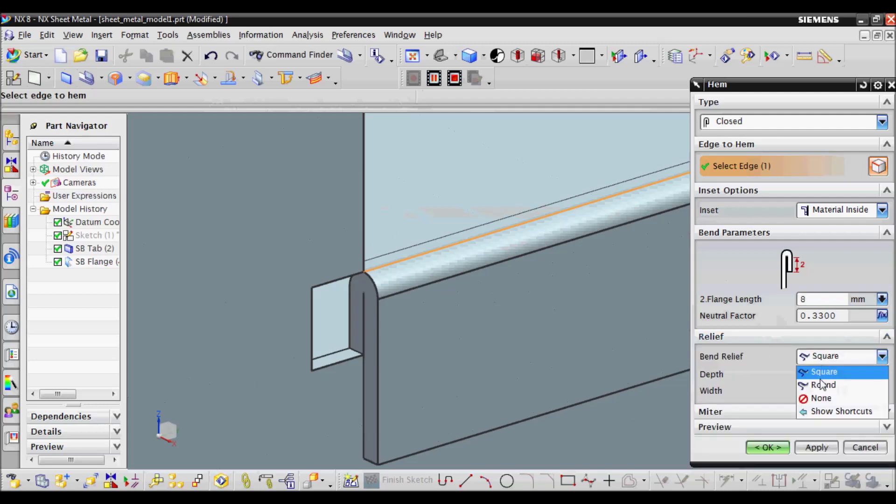
click(821, 382)
scroll(291, 312, down, 1)
scroll(291, 313, down, 2)
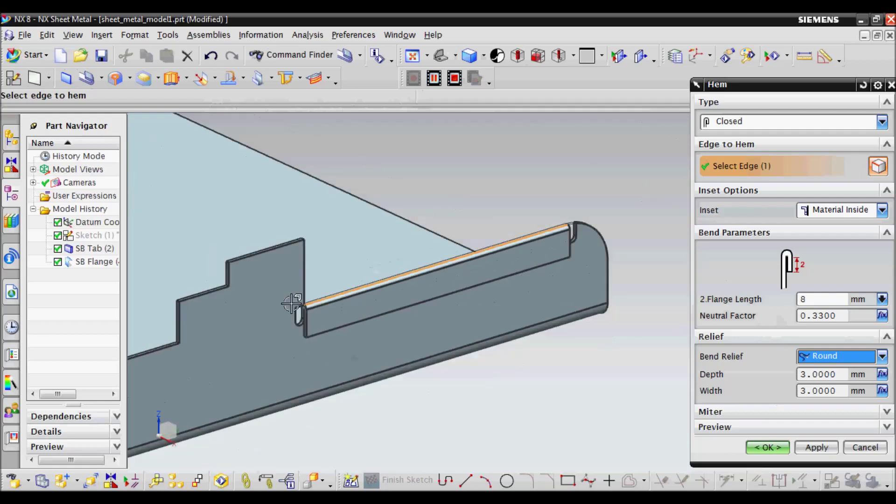
scroll(481, 256, down, 1)
scroll(466, 249, up, 4)
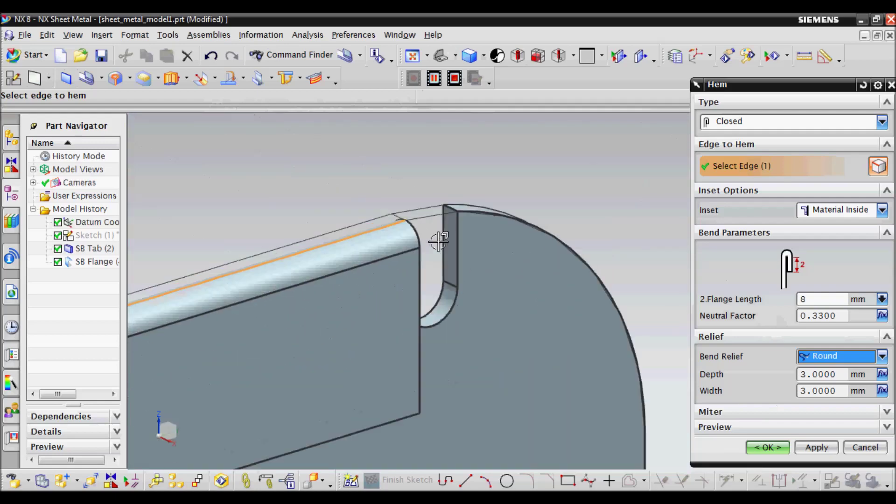
double_click(808, 375)
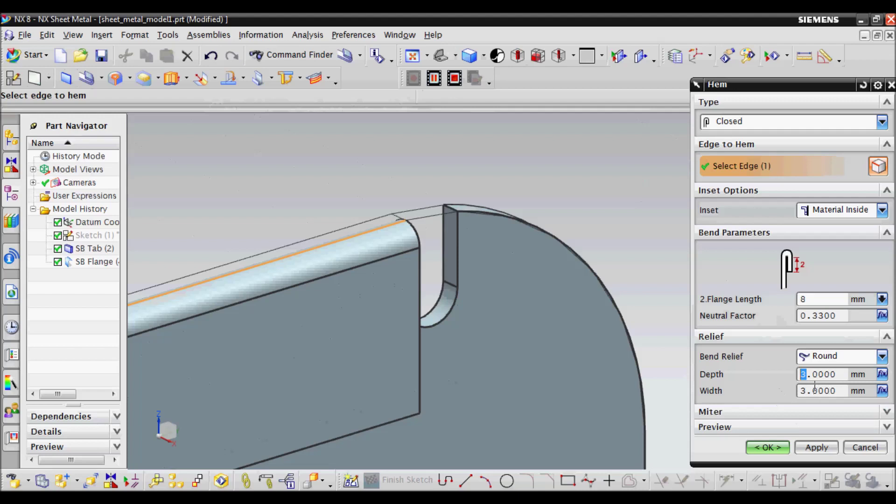
double_click(802, 391)
middle_click(556, 272)
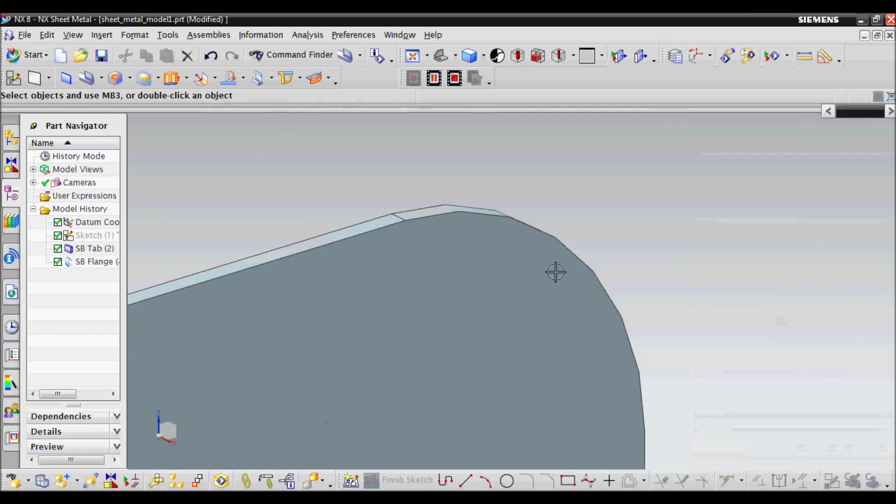
Step: Start a Bend feature and sketch its bend line on the plate face
click(129, 78)
click(101, 78)
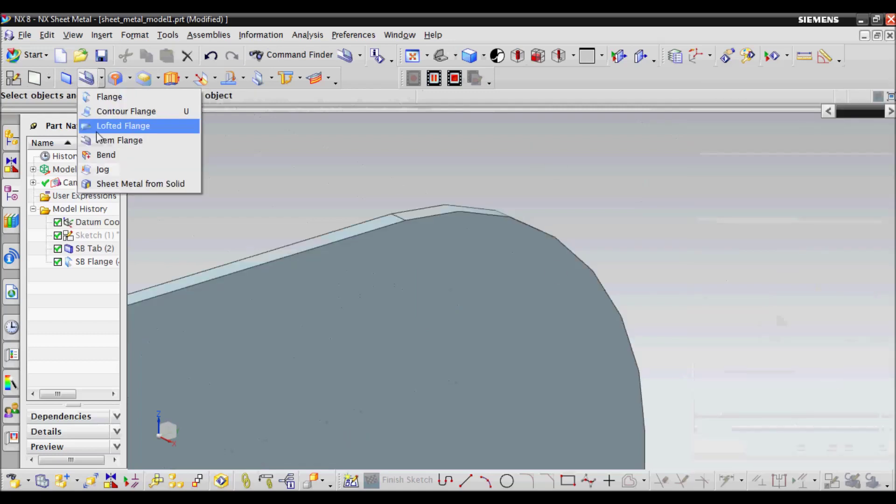
click(107, 155)
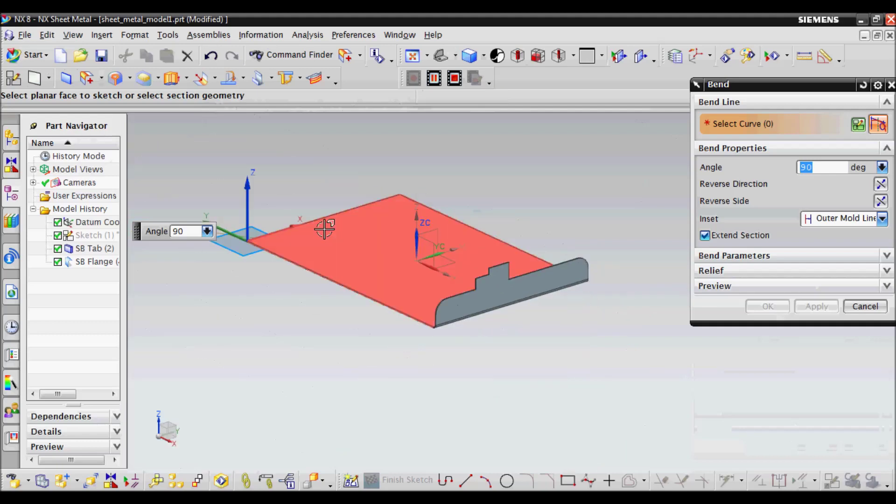
click(426, 236)
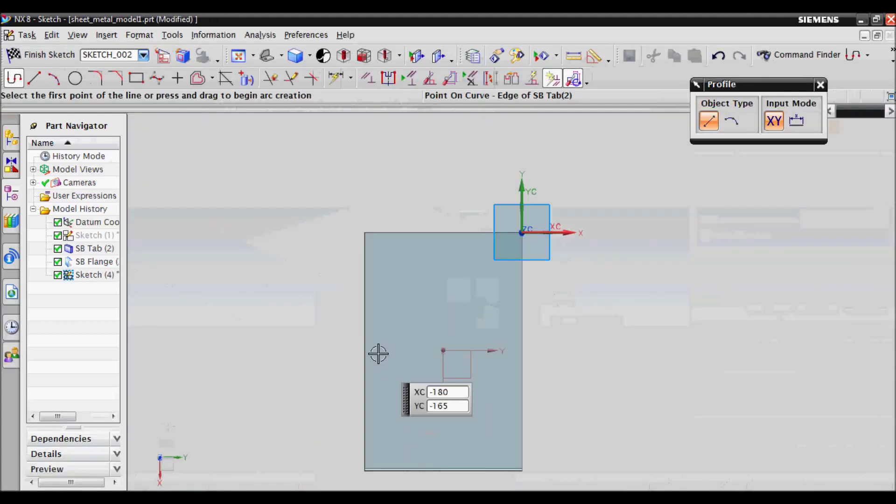
Step: Draw two parallel full-width lines and an angled line cutting off the top-left corner
click(34, 78)
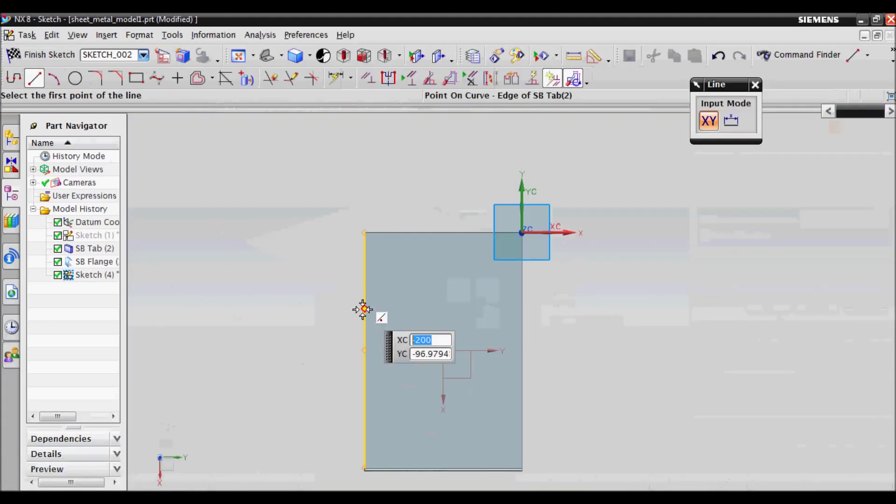
click(364, 310)
click(522, 310)
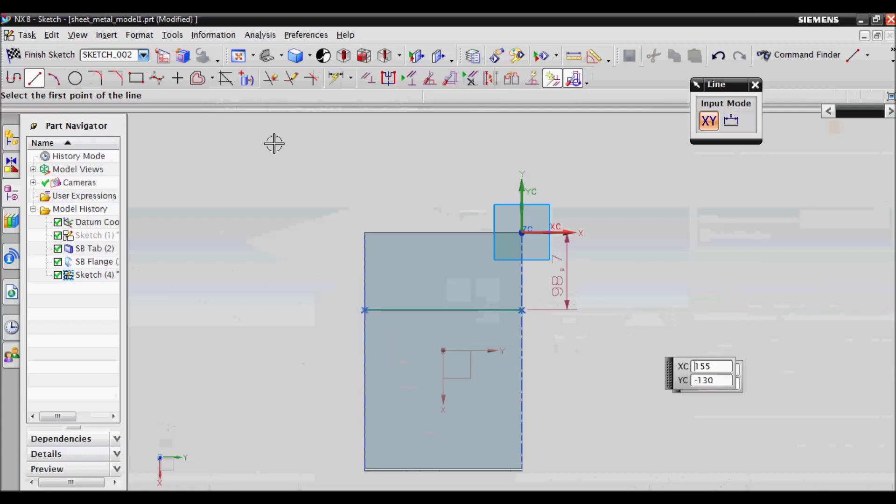
click(365, 270)
click(474, 232)
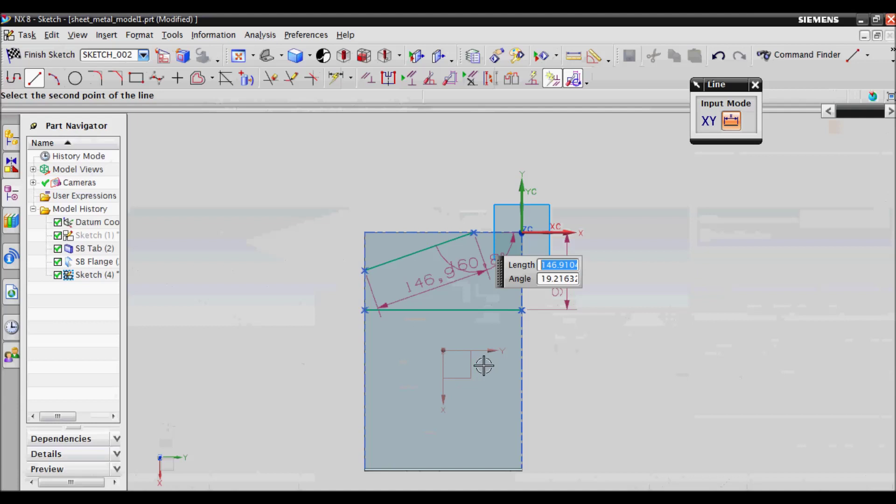
click(365, 385)
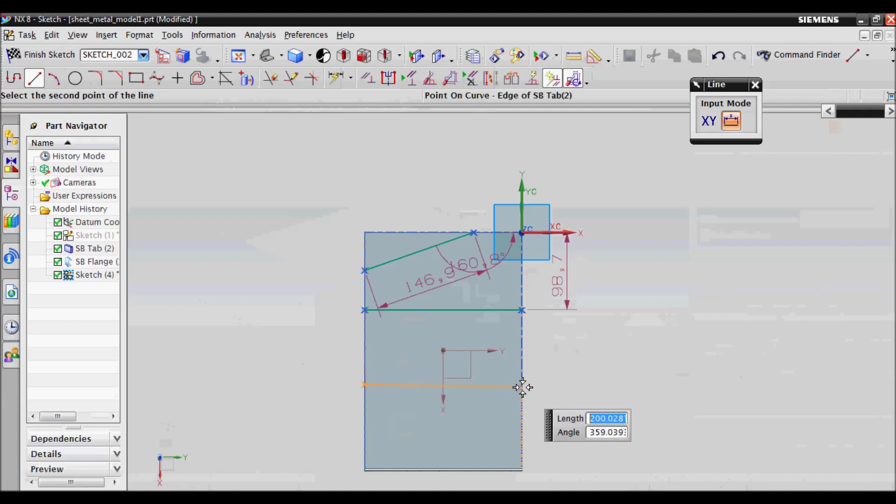
click(521, 387)
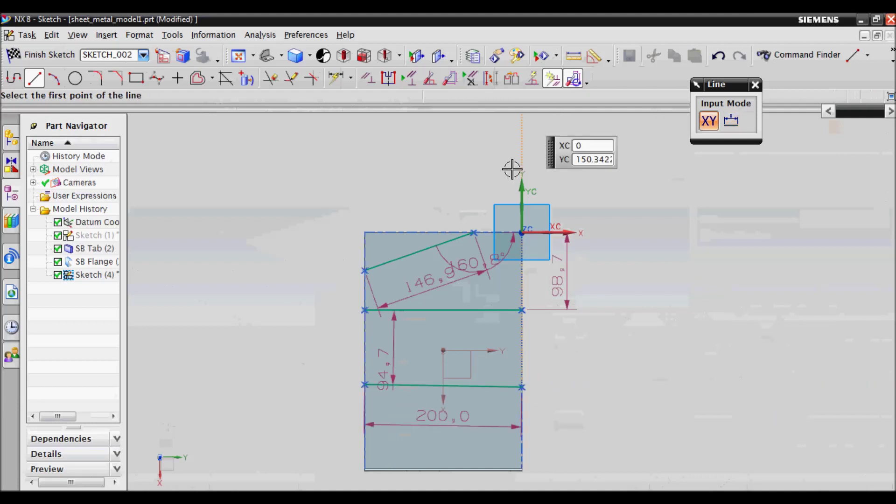
key(Escape)
Step: Constrain the bottom and middle lines horizontal, finish the sketch, and inspect the bend preview
click(366, 79)
click(460, 387)
click(753, 121)
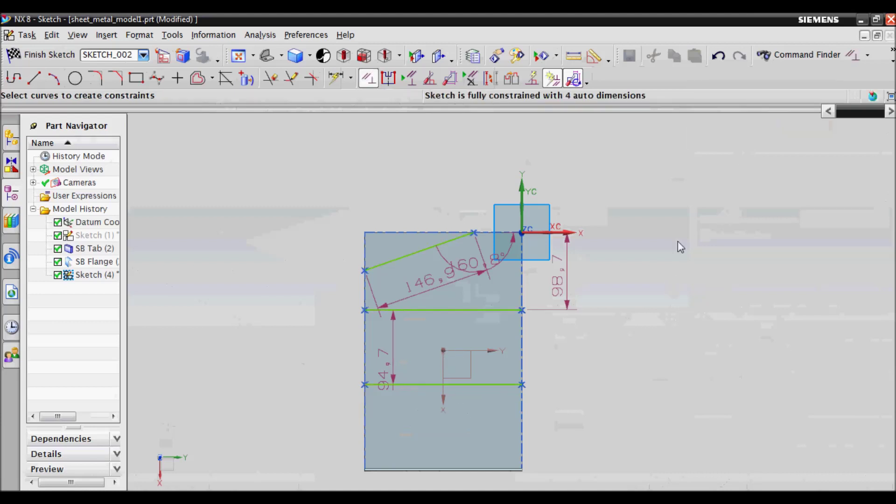
click(465, 310)
click(49, 54)
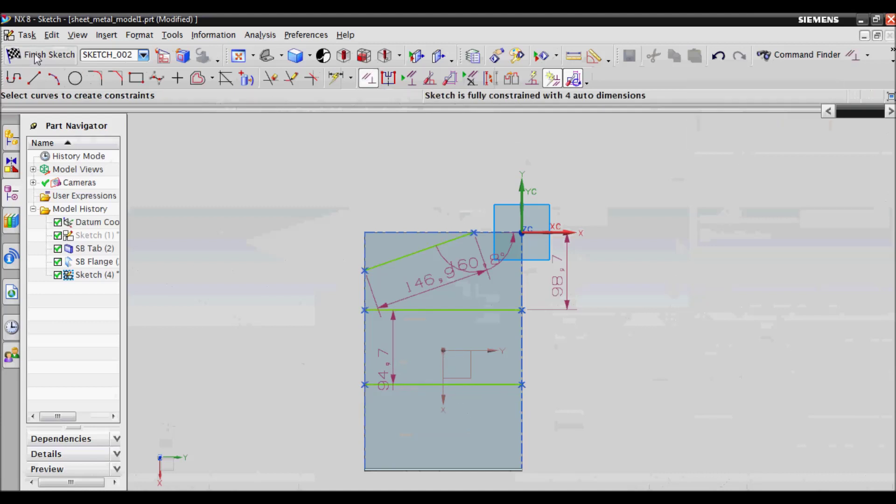
mouse_move(382, 304)
middle_down()
mouse_move(380, 334)
mouse_move(394, 356)
mouse_move(446, 380)
mouse_move(462, 351)
mouse_move(436, 336)
mouse_move(472, 348)
middle_up()
Step: Try reversing the bend side and direction, then close the bend while keeping the sketch
click(881, 201)
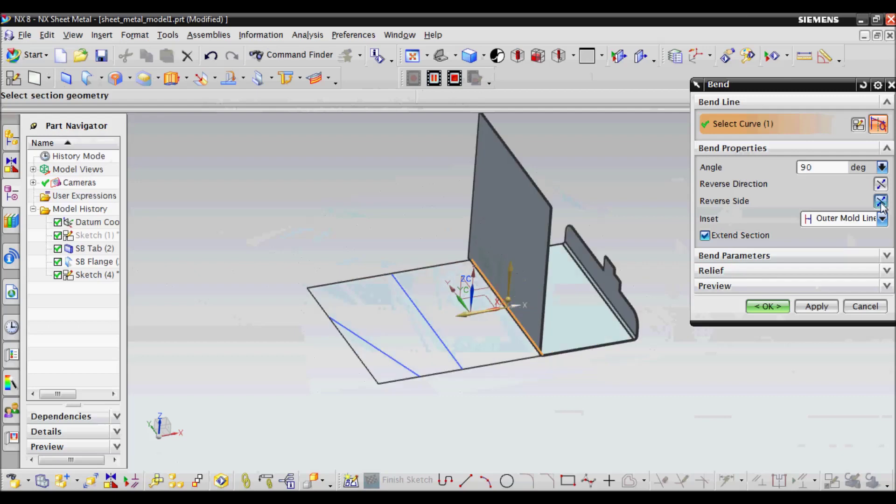
click(881, 186)
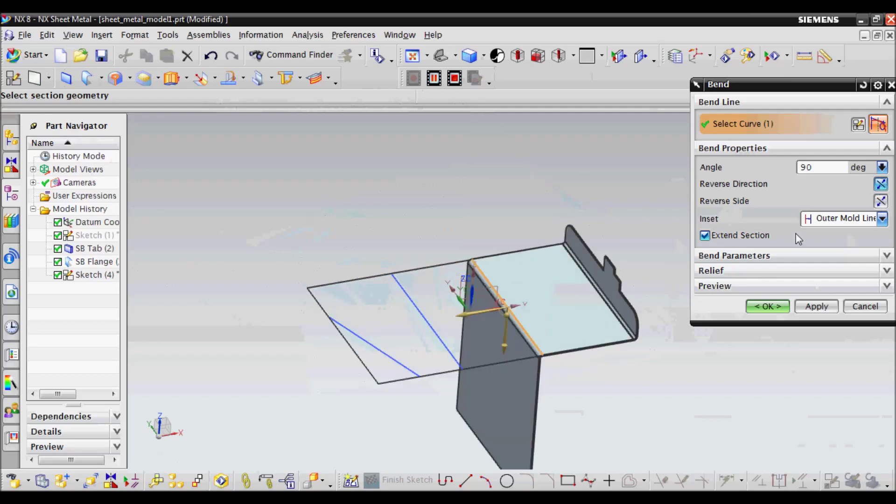
click(864, 306)
click(356, 276)
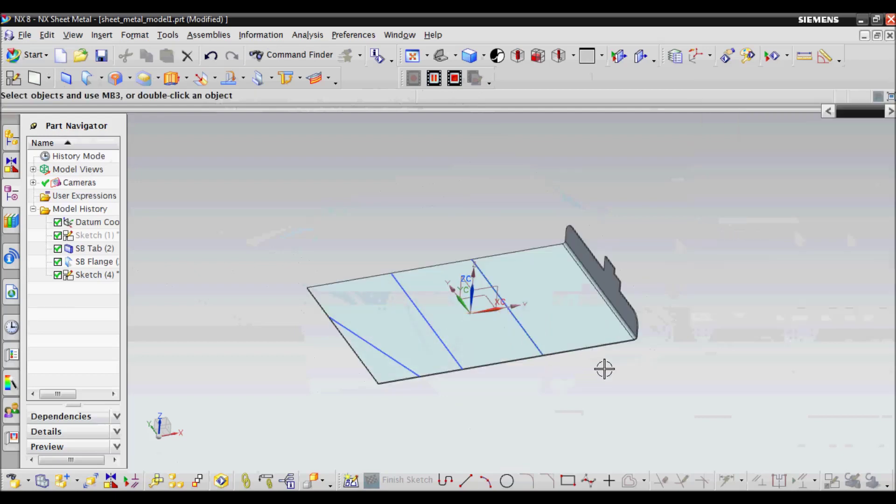
Step: Restart the bend on the angled line, test Reverse Side/Direction, and dismiss the single-line warning
click(100, 80)
click(107, 155)
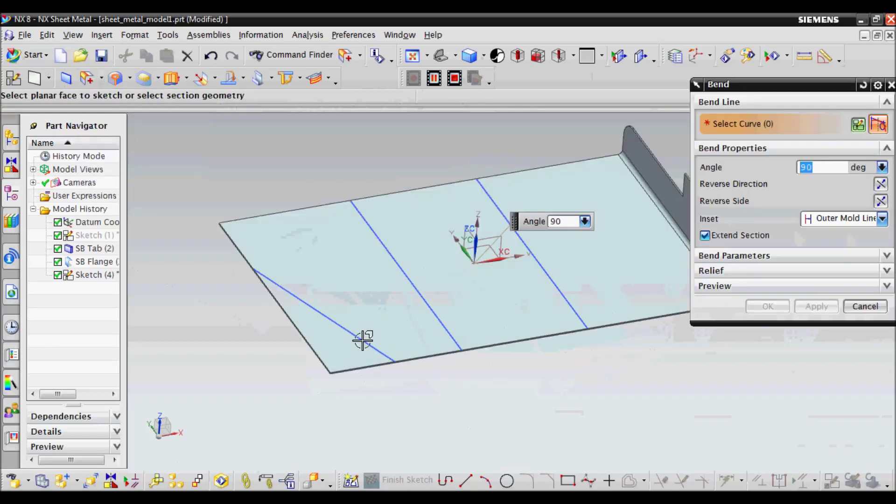
click(359, 338)
scroll(407, 402, up, 2)
click(880, 201)
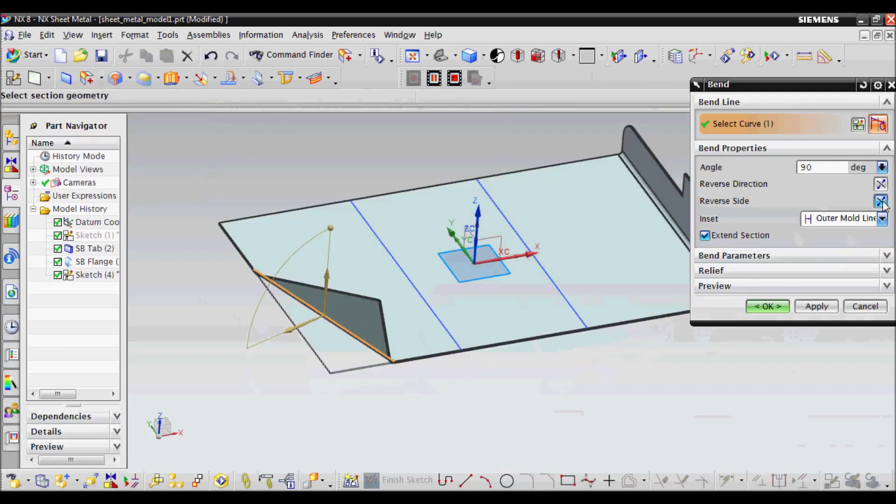
click(881, 184)
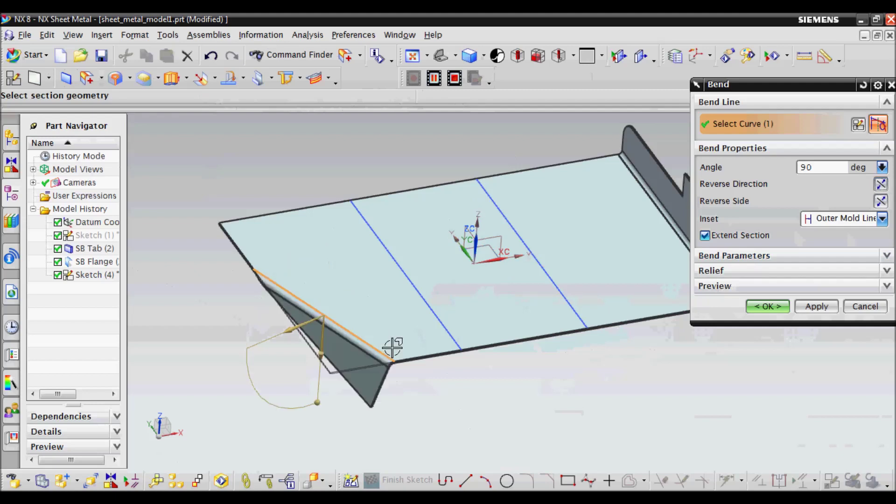
click(882, 186)
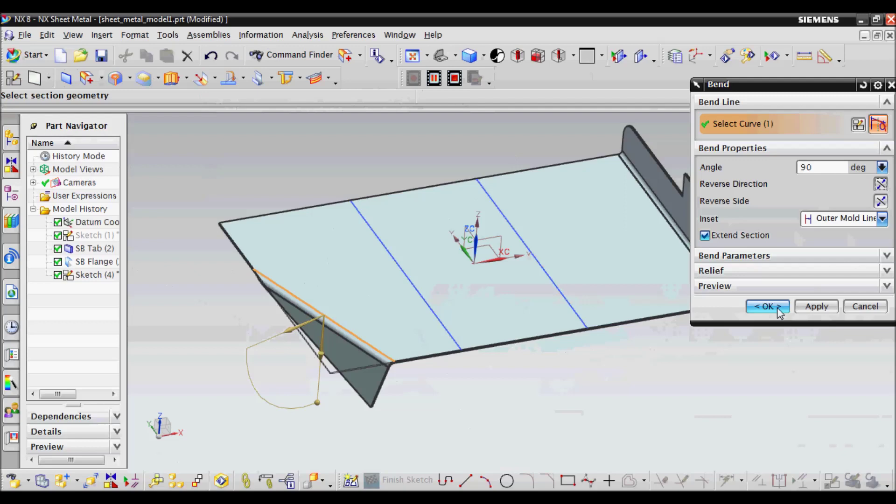
click(424, 304)
click(865, 293)
Step: Create 90° bends along the angled corner line and one parallel line, reversing its direction
click(87, 80)
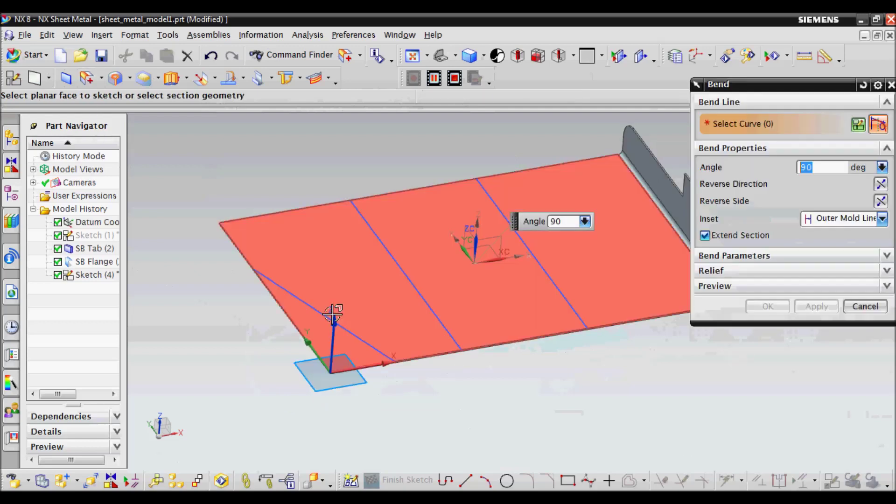
click(411, 351)
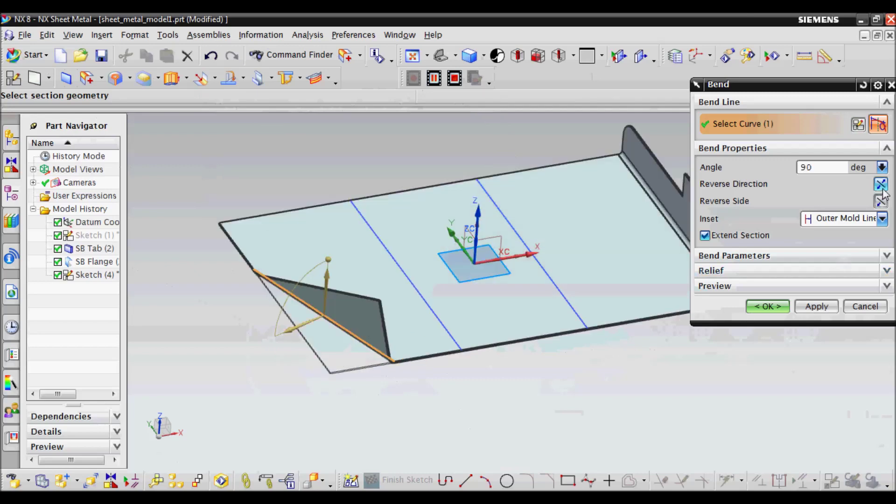
click(765, 307)
click(87, 79)
click(391, 251)
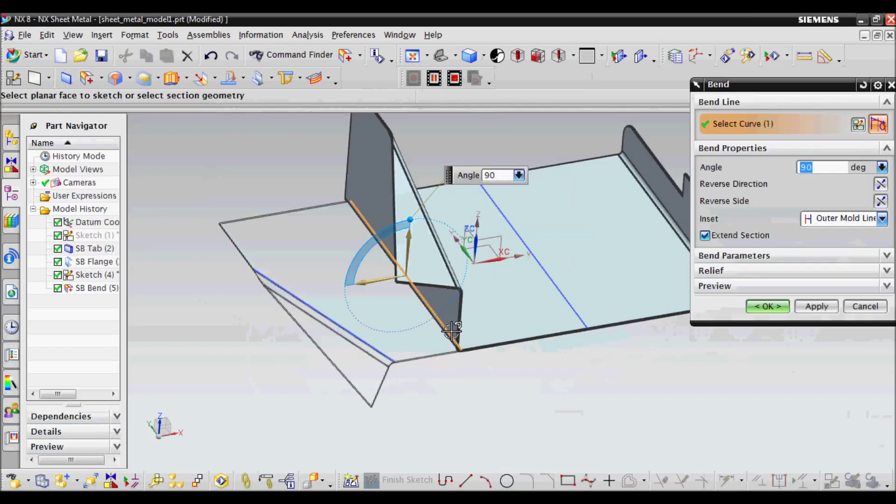
click(881, 185)
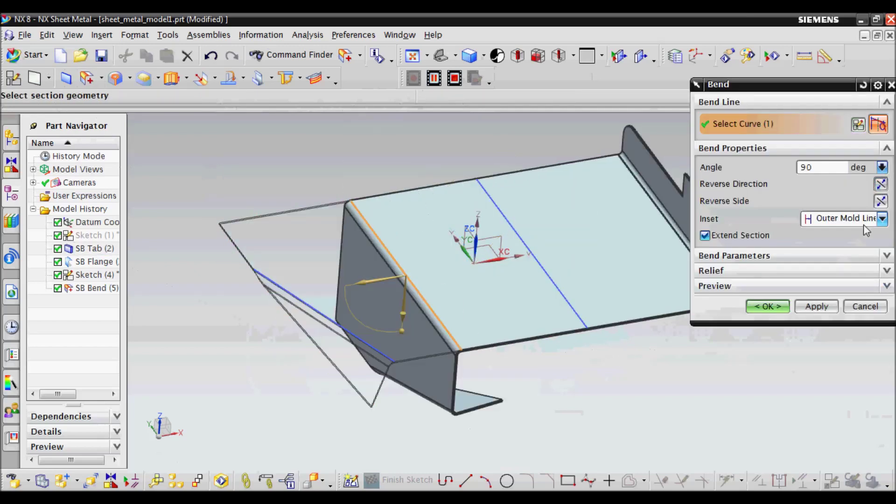
click(766, 309)
click(87, 79)
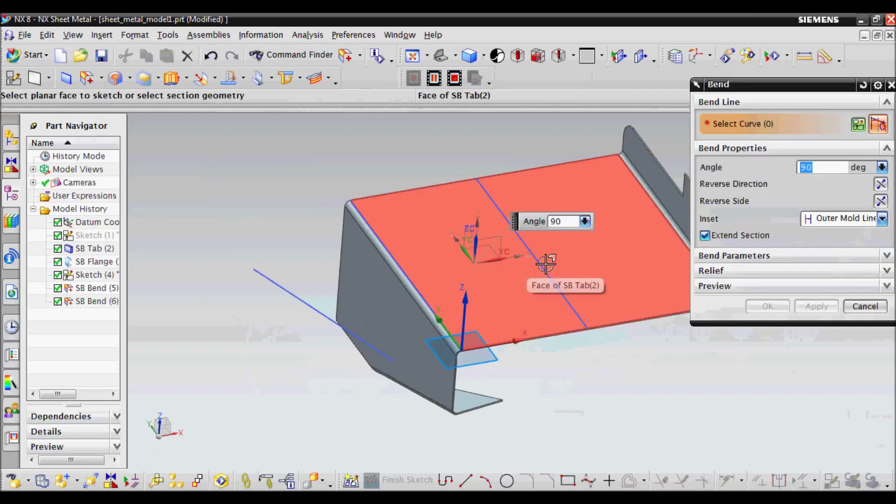
Step: Bend along the last parallel line with reversed side and direction, then inspect the channel
click(540, 264)
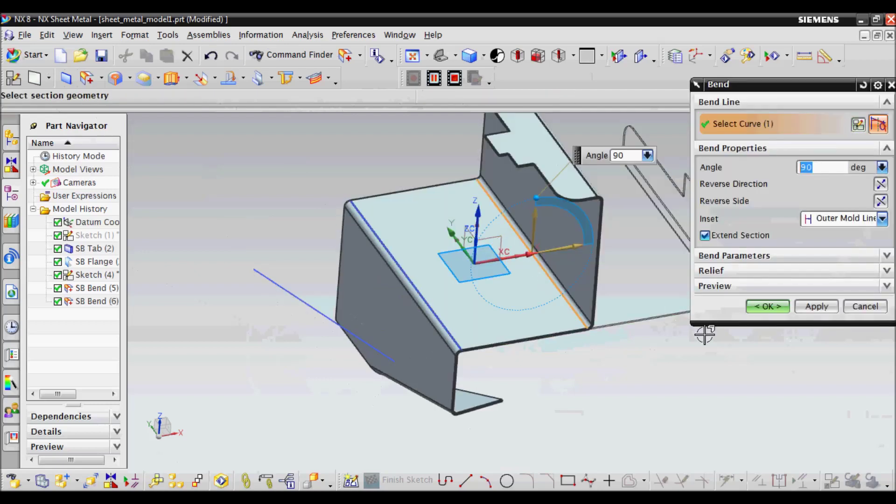
click(885, 201)
click(881, 186)
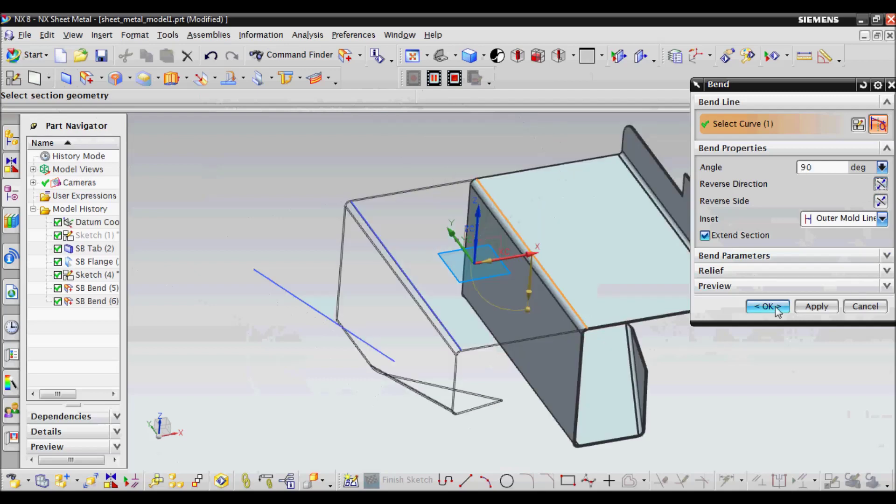
click(767, 307)
mouse_move(688, 368)
middle_down()
mouse_move(662, 336)
mouse_move(546, 325)
mouse_move(711, 320)
middle_up()
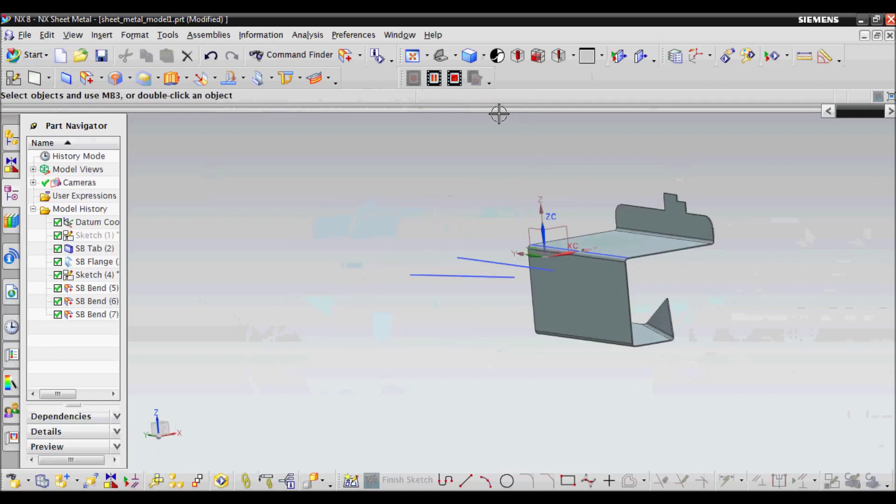
click(441, 59)
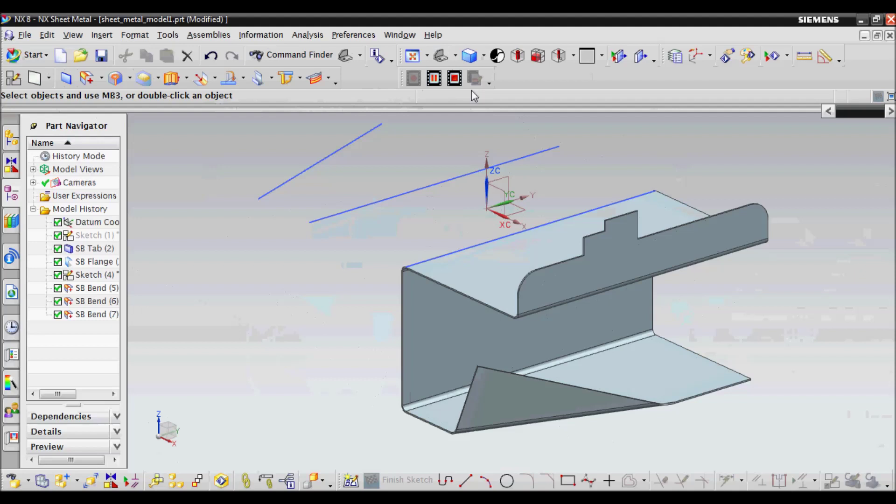
Step: Hide Sketch (4) and show the bent channel in a fitted isometric view
right_click(486, 171)
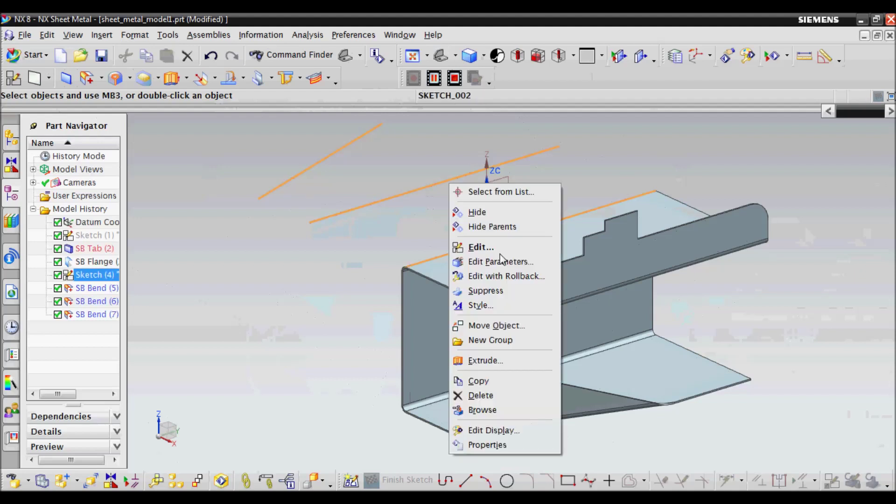
click(475, 210)
click(484, 56)
click(485, 77)
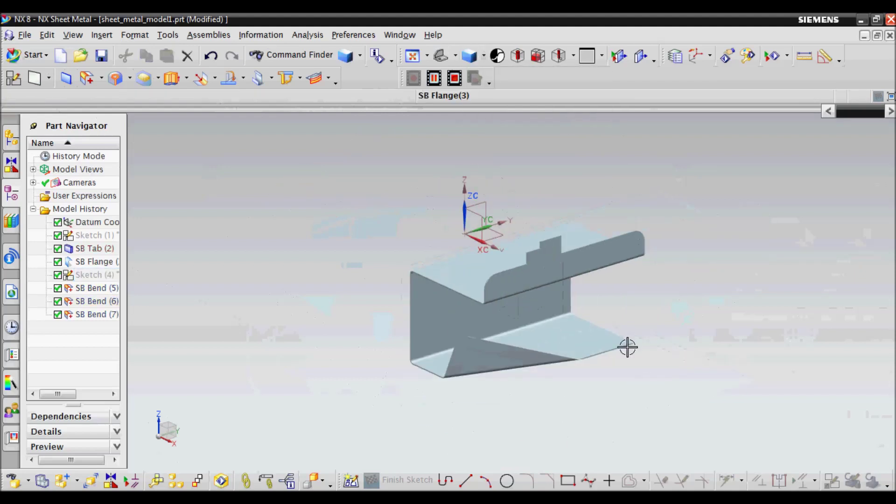
click(413, 56)
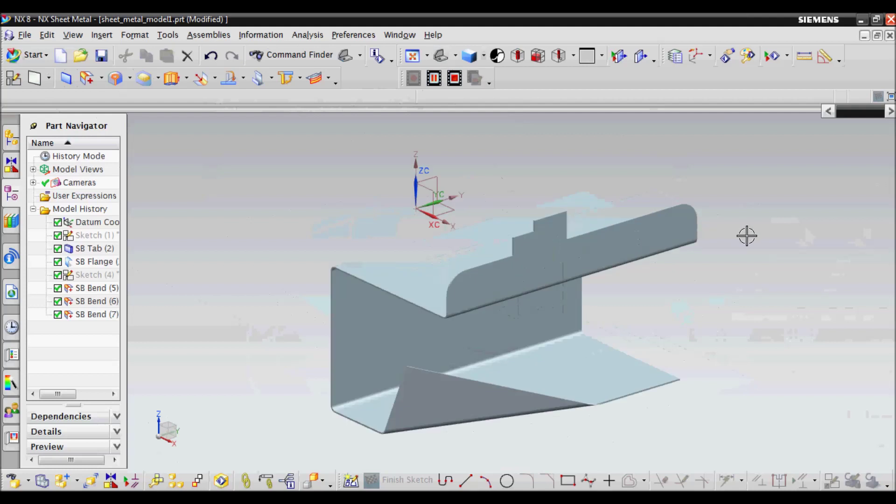